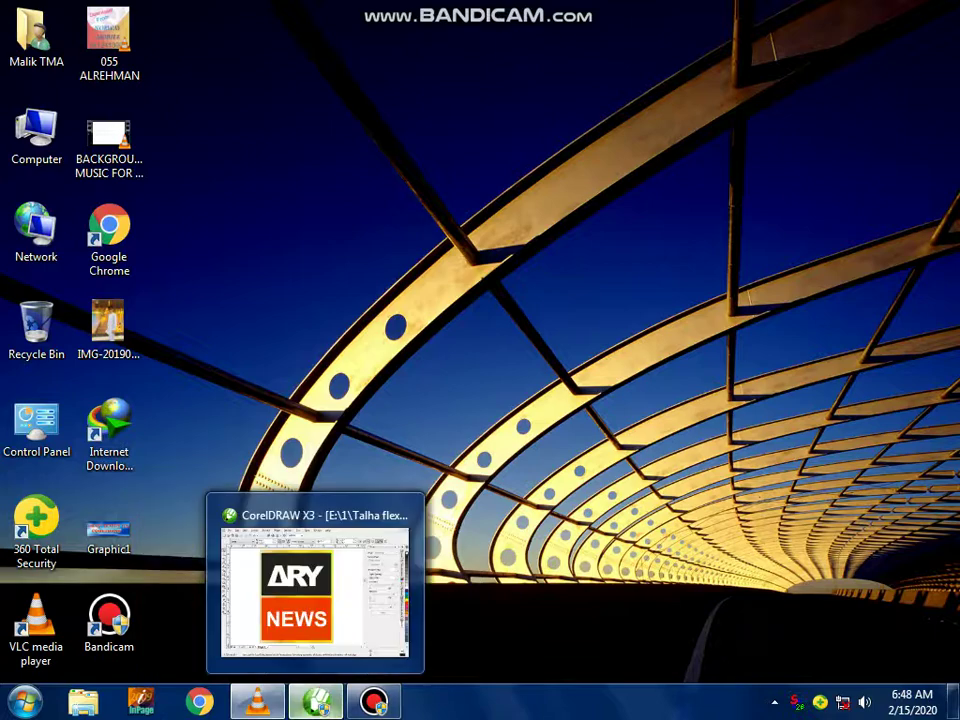
Switch to CorelDRAW, select the whole ARY NEWS logo and move it aside to free drawing space next to it
left_click(316, 701)
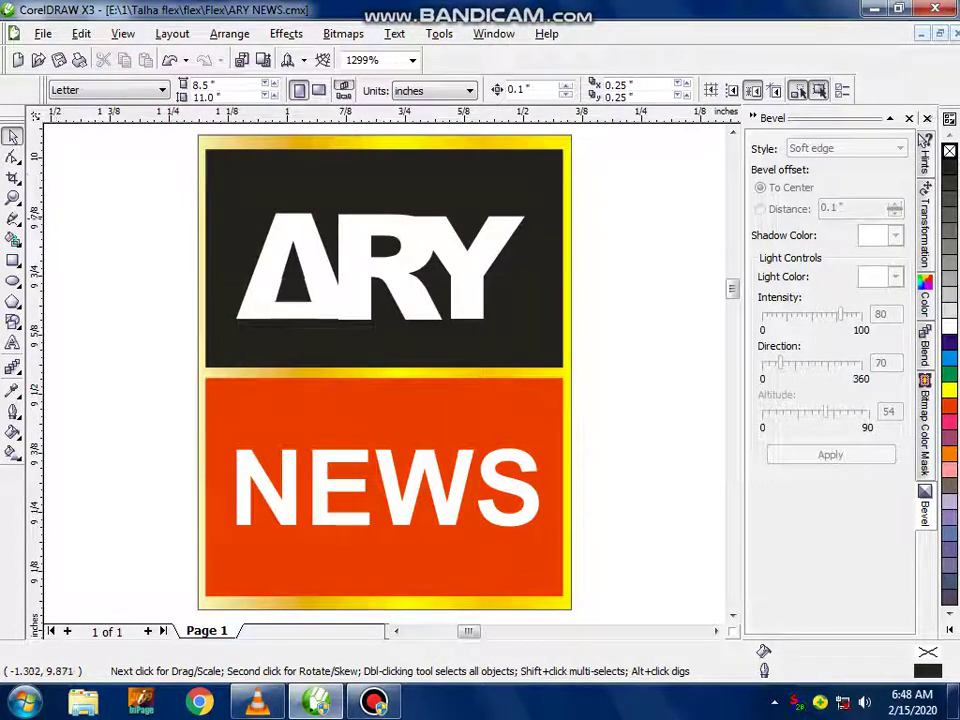
key("F3")
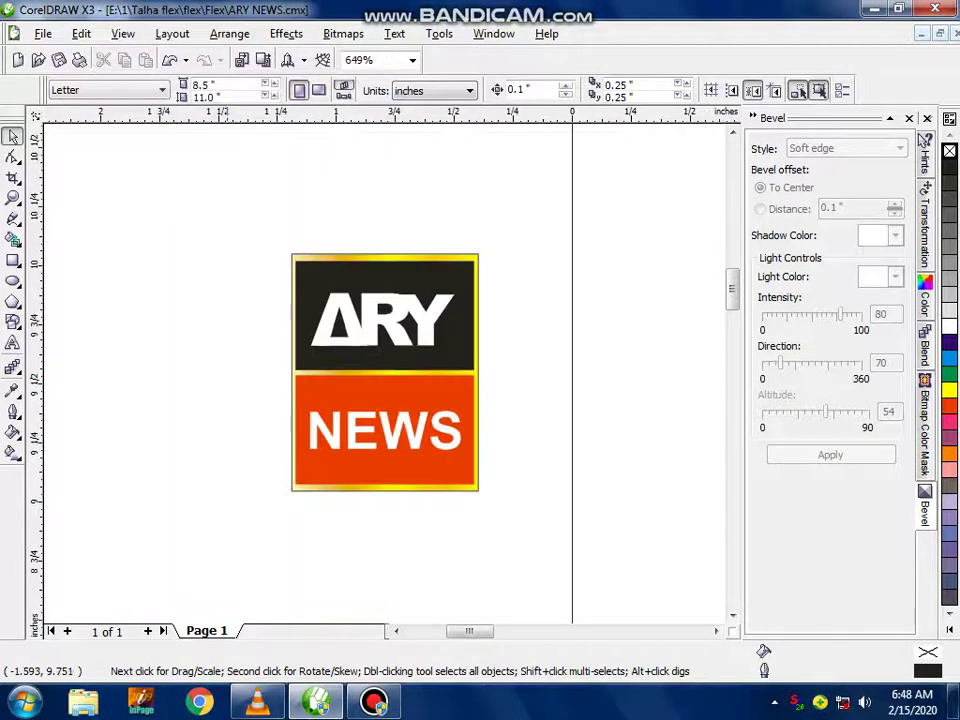
left_click_drag(510, 223, 225, 546)
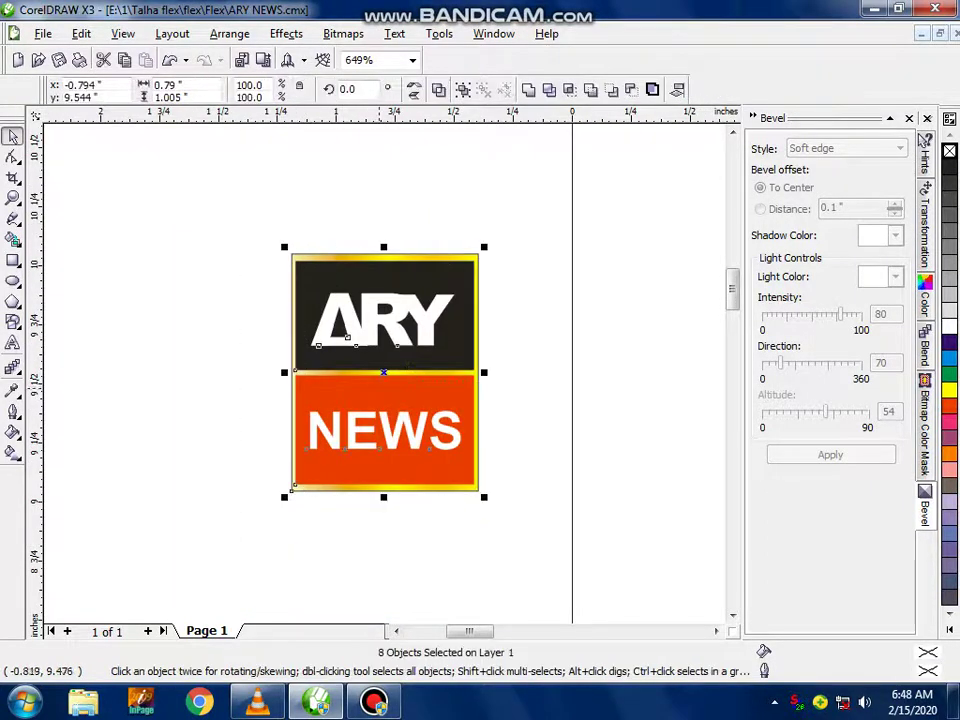
left_click_drag(290, 489, 487, 490)
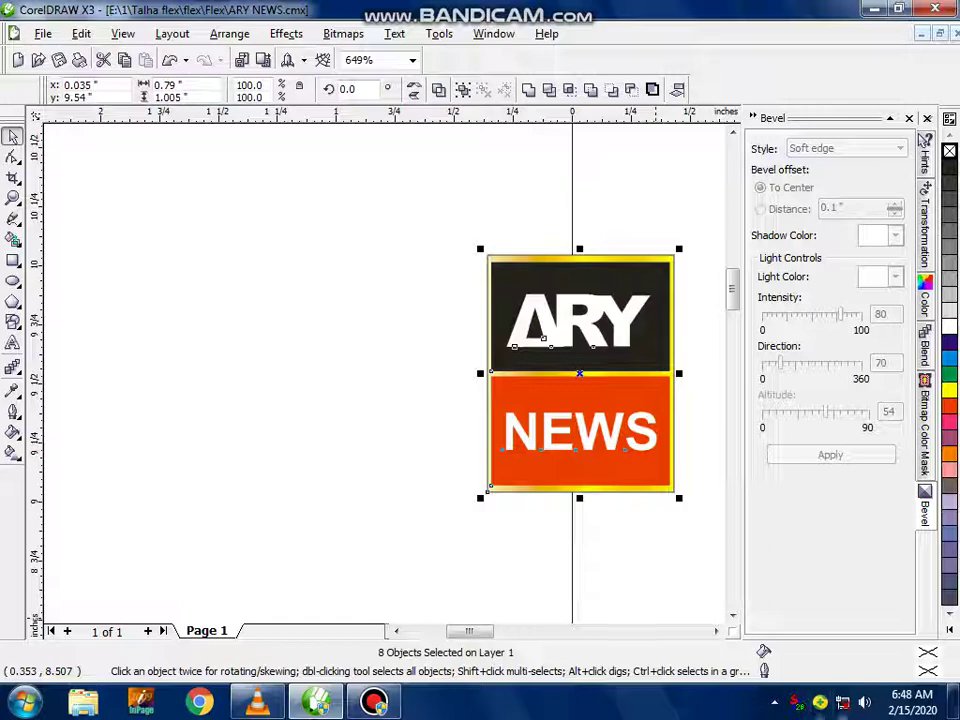
left_click(865, 701)
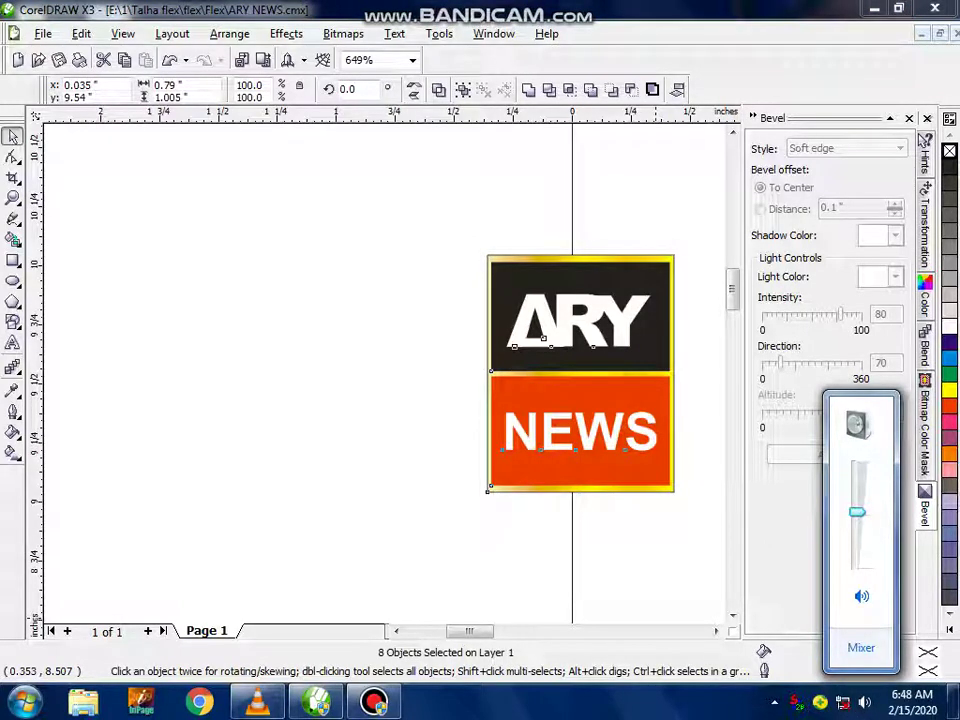
key("Escape")
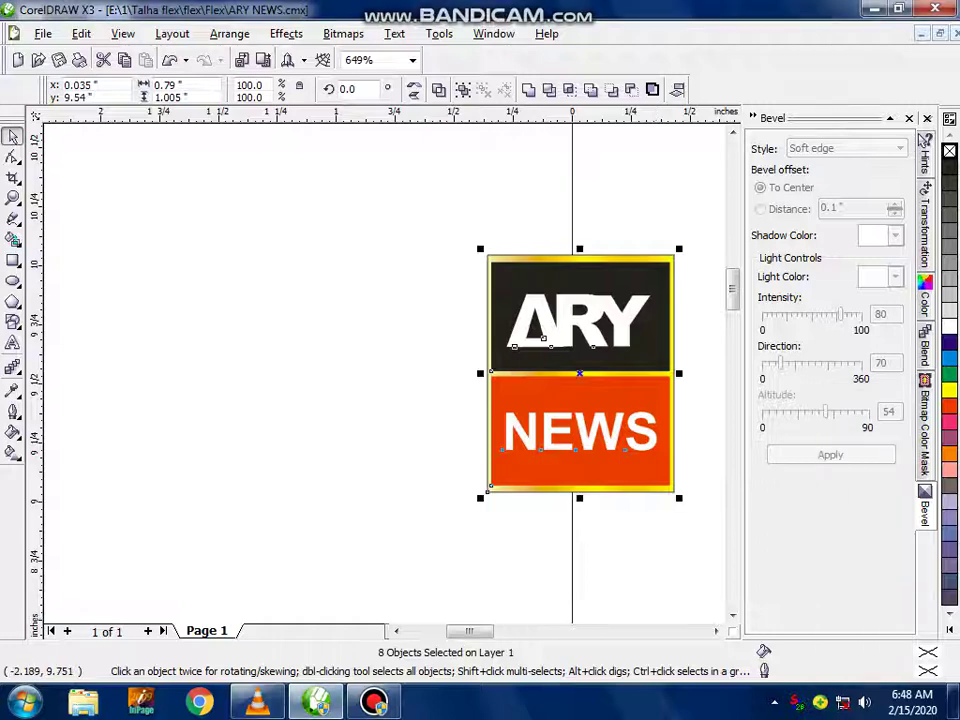
left_click(13, 260)
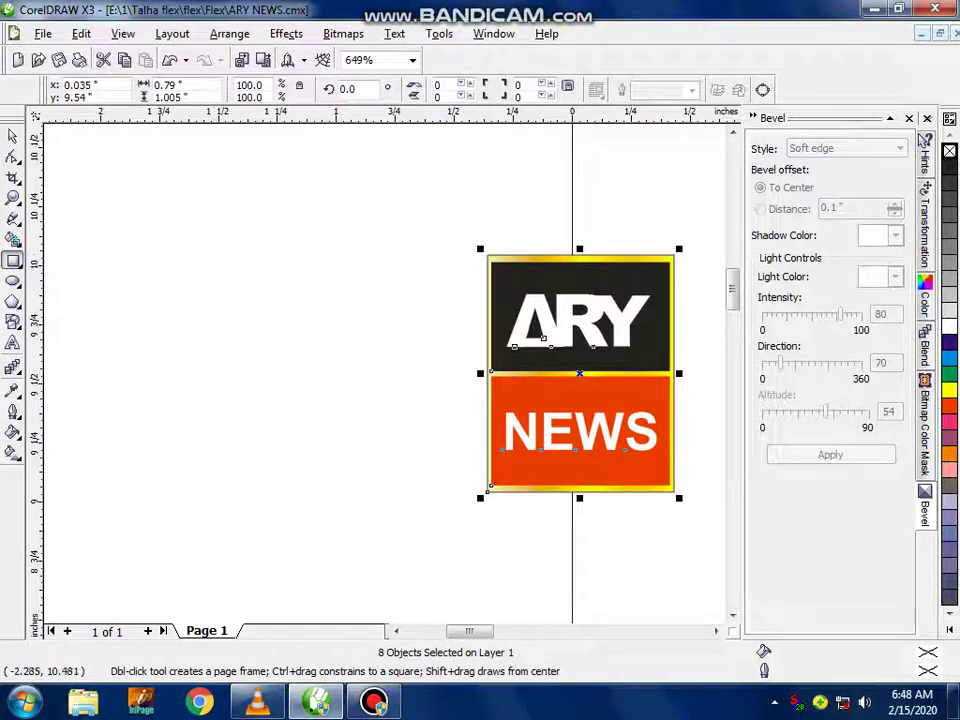
left_click(13, 136)
left_click_drag(424, 195, 722, 537)
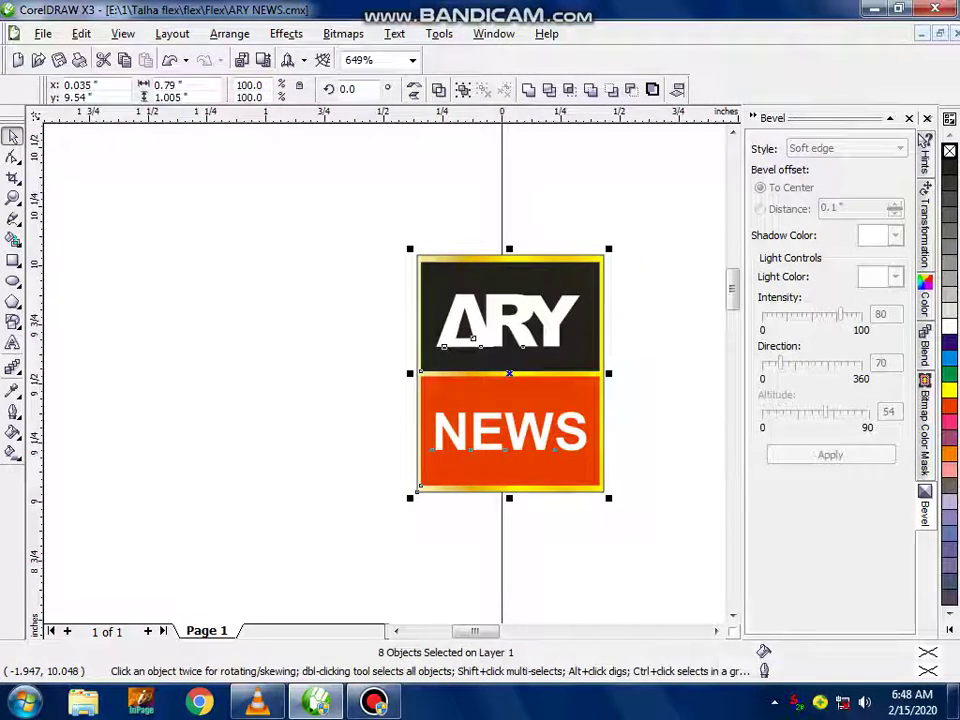
Draw a rectangle about 0.81 by 1.05 inches beside the logo, and set its width to 0.79 inches with proportional scaling
key("space")
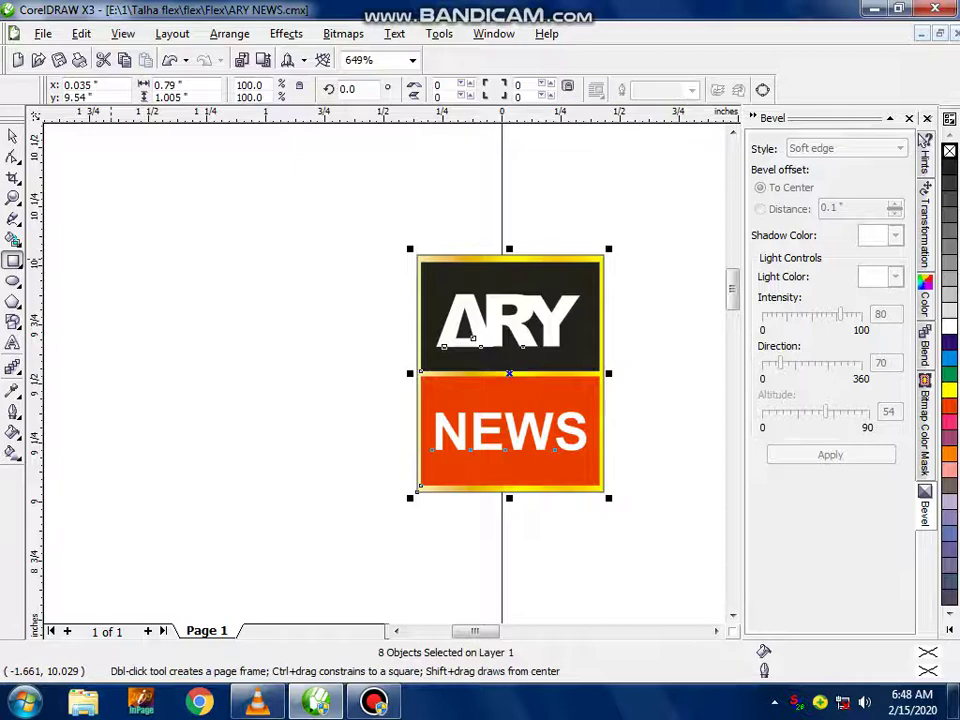
left_click_drag(110, 258, 302, 505)
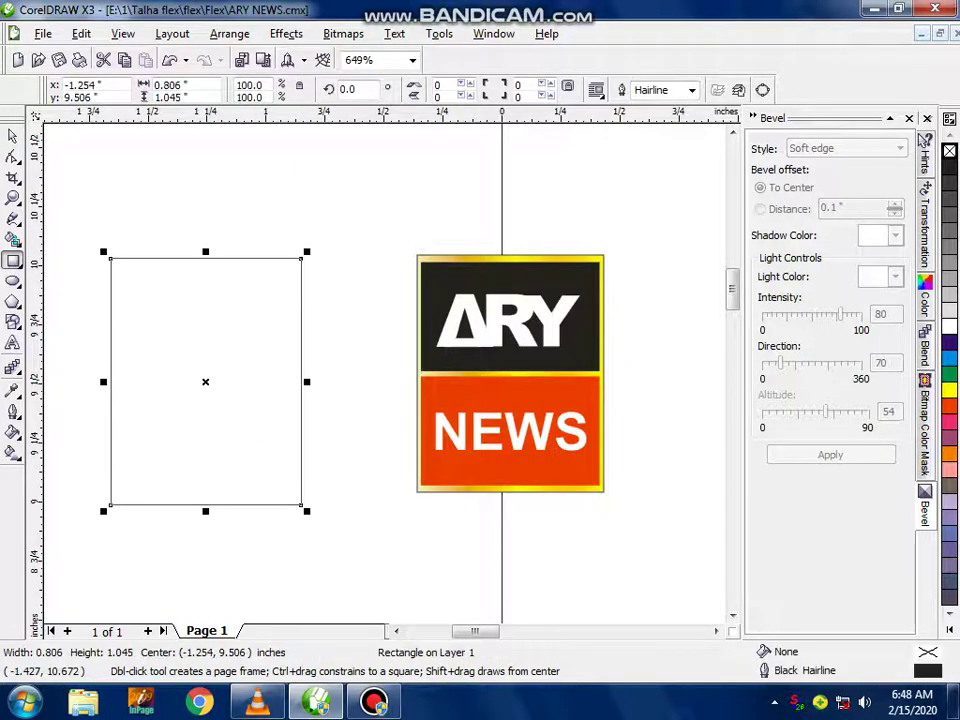
double_click(171, 85)
type("0")
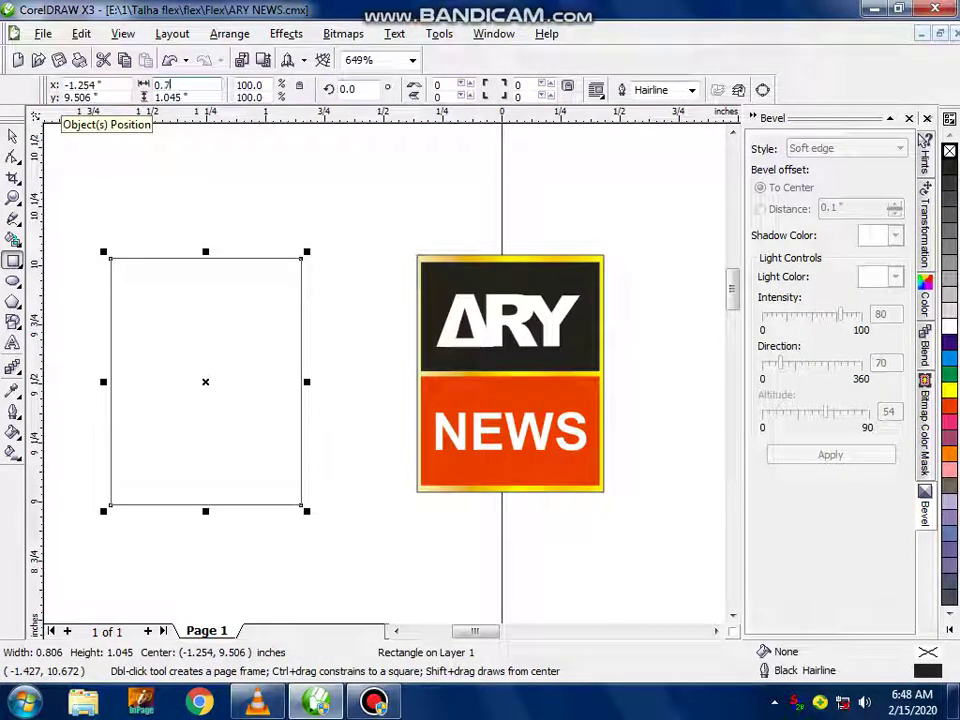
type(".79")
key("Return")
key("space")
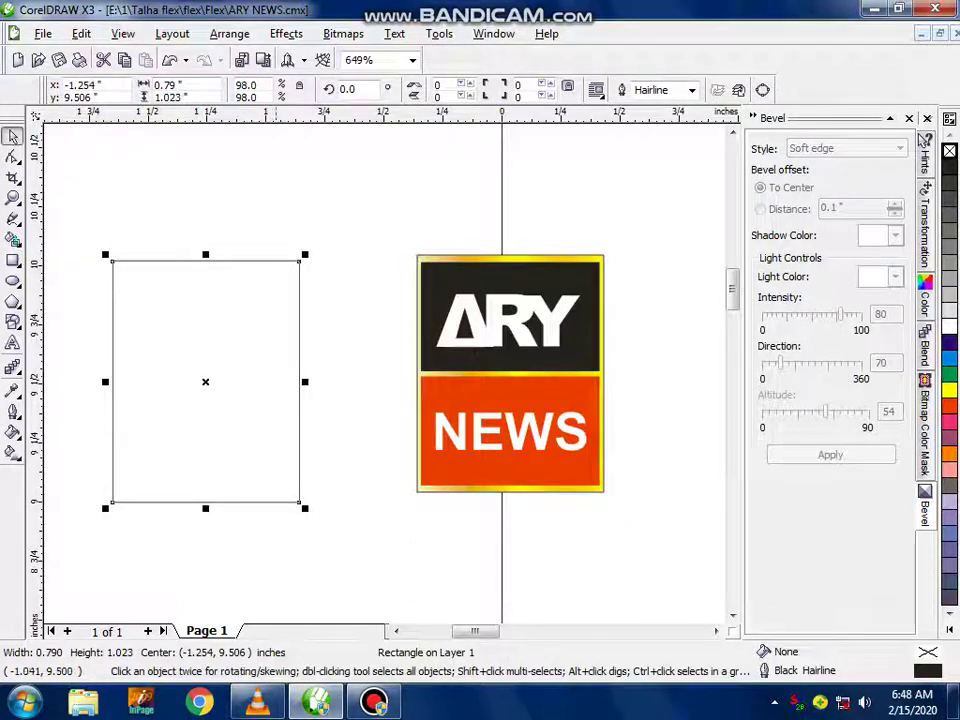
Overlay the rectangle on the finished logo, shorten it to about 0.97 inches high, and move it back beside the logo
left_click_drag(207, 380, 511, 375)
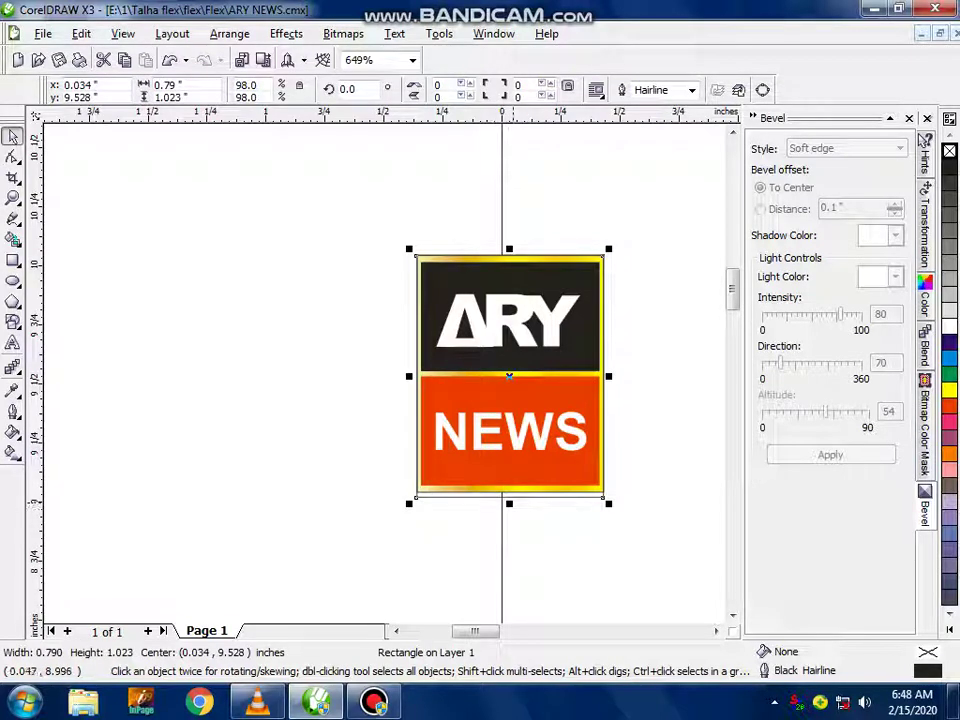
left_click_drag(510, 504, 509, 489)
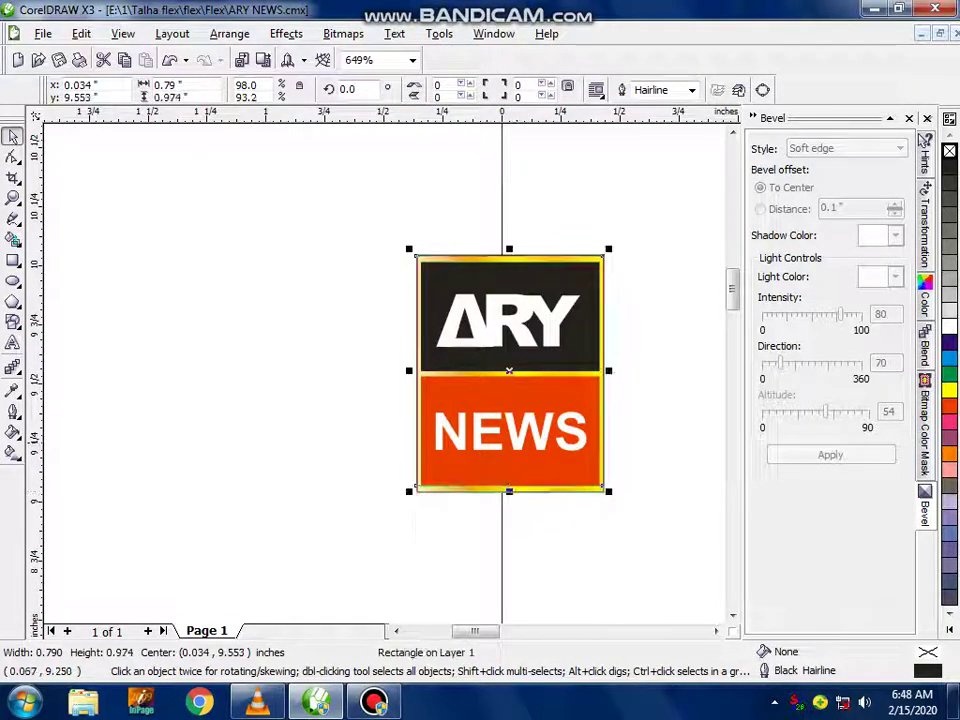
left_click_drag(511, 372, 257, 369)
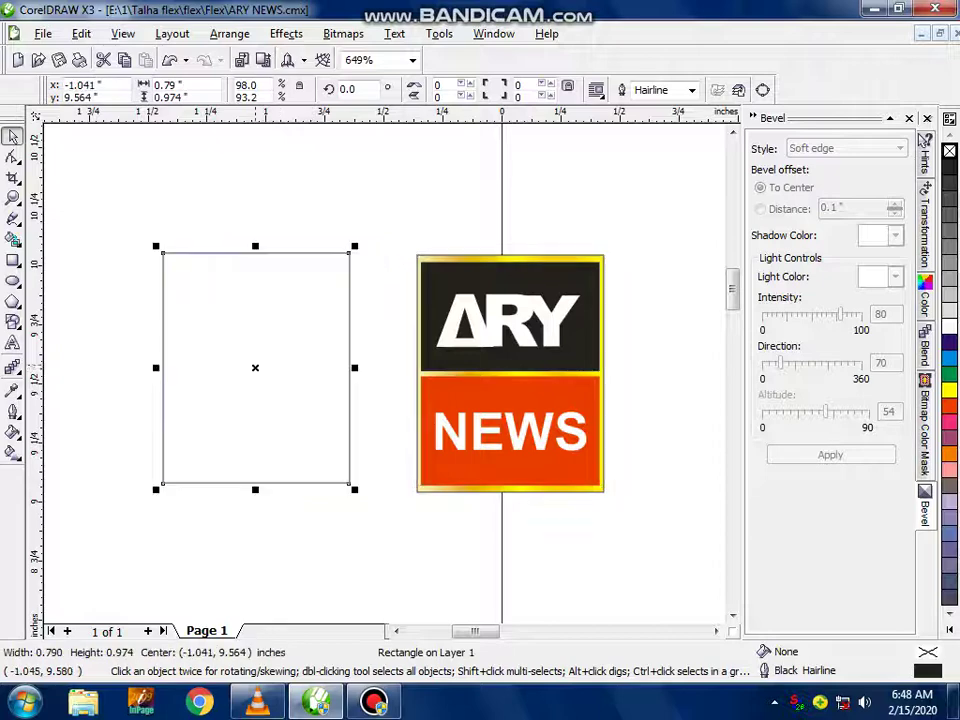
Stretch the empty rectangle upward from its upper edge to a height of about 1.02 inches
left_click_drag(255, 489, 256, 483)
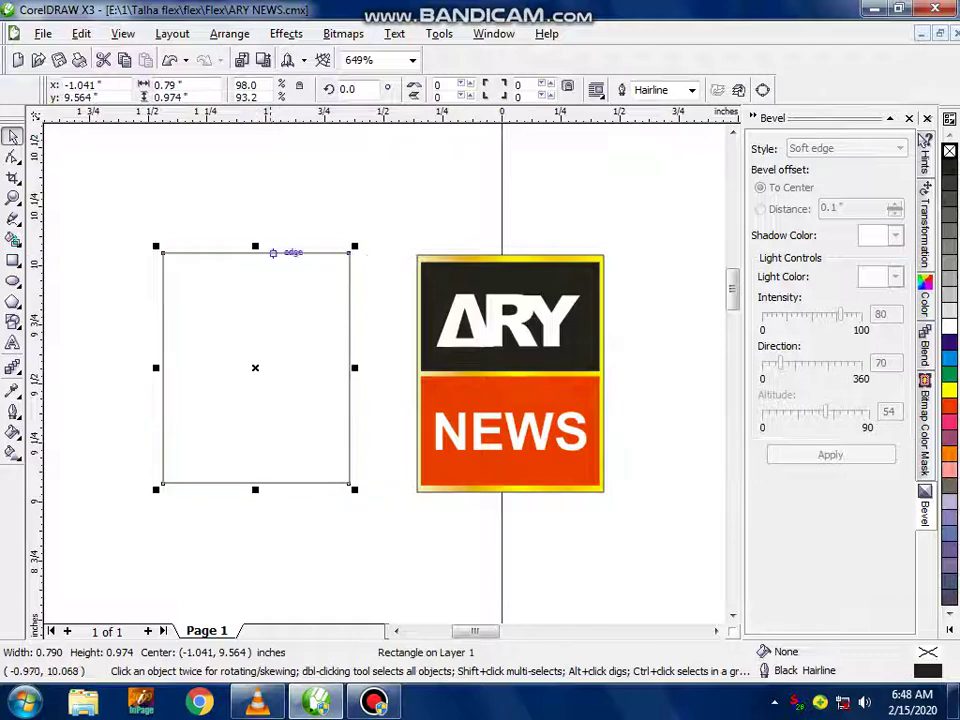
left_click_drag(256, 247, 255, 241)
left_click(313, 262)
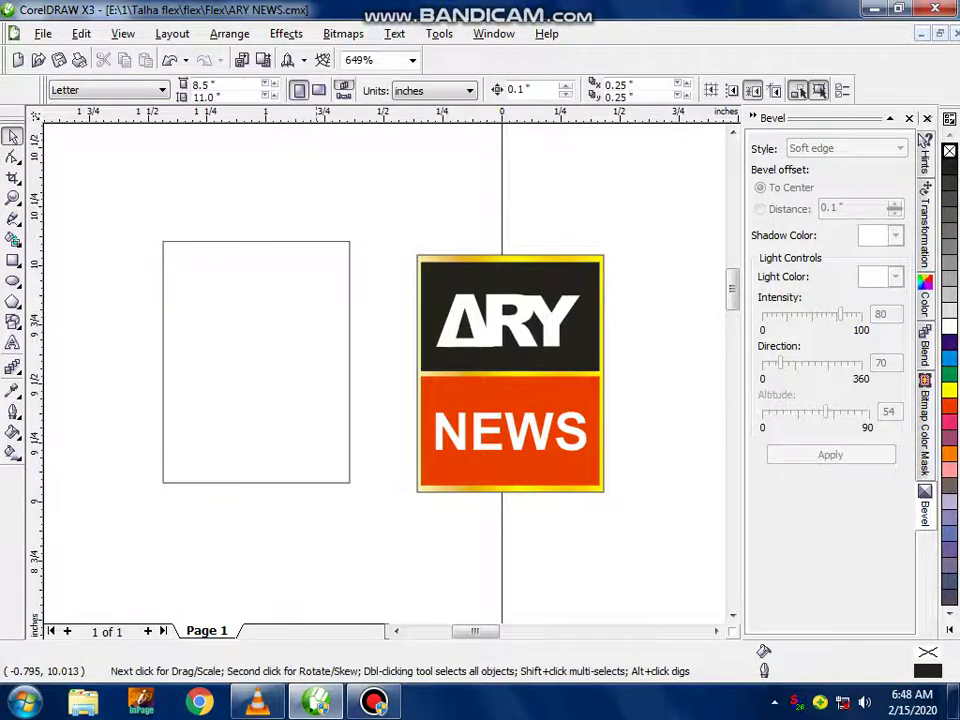
Start a linear fountain fill for the empty rectangle with a -86.1 degree angle and a custom color blend
left_click(350, 283)
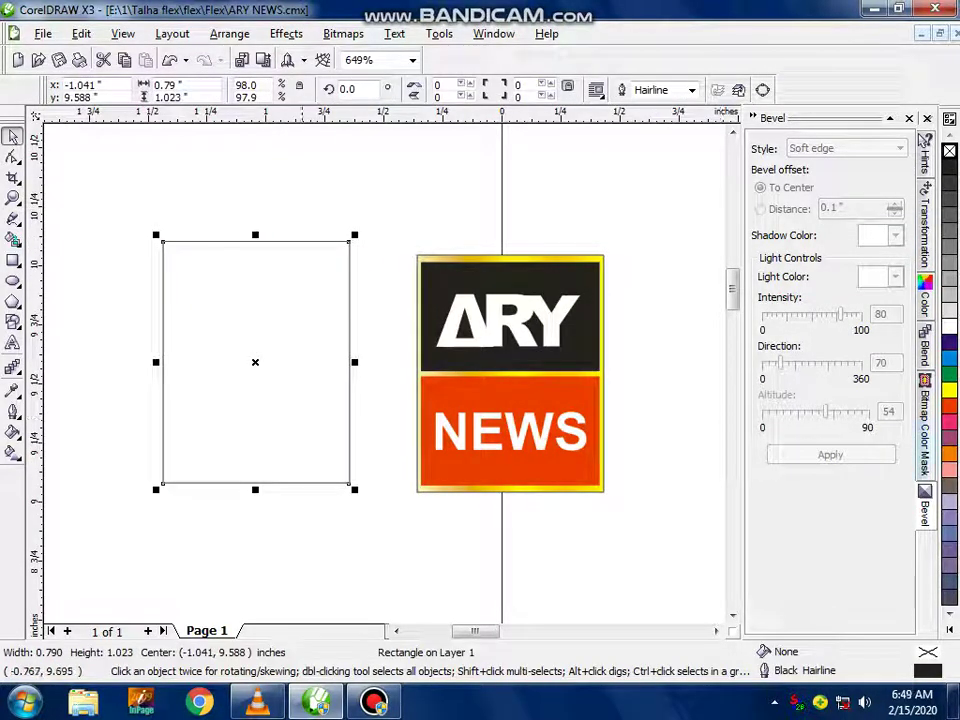
left_click(14, 433)
left_click(70, 442)
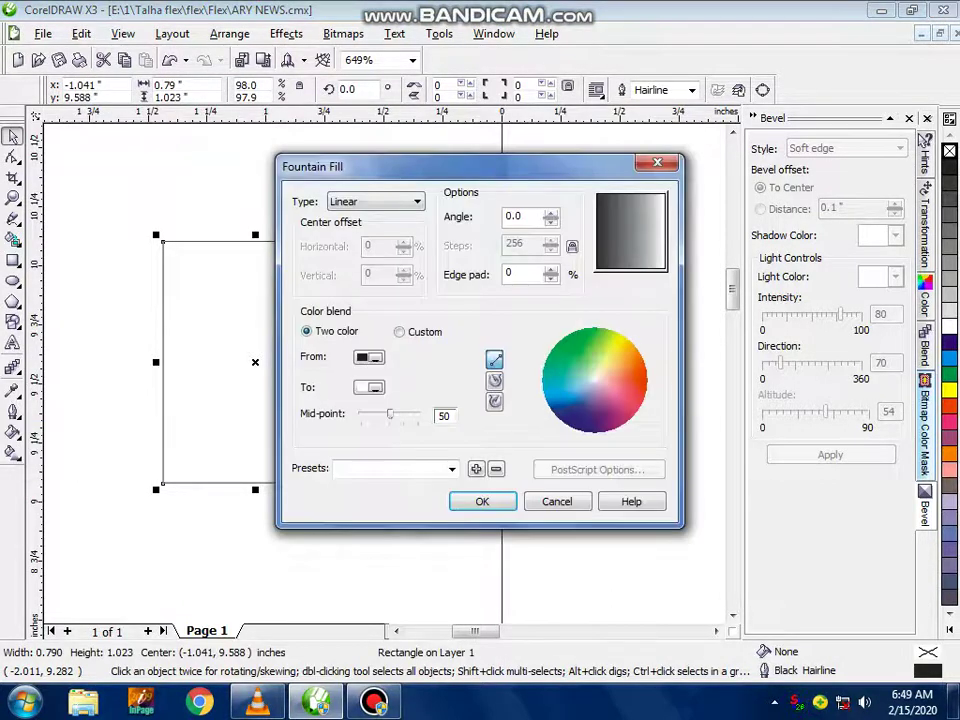
left_click_drag(634, 236, 633, 260)
left_click(400, 332)
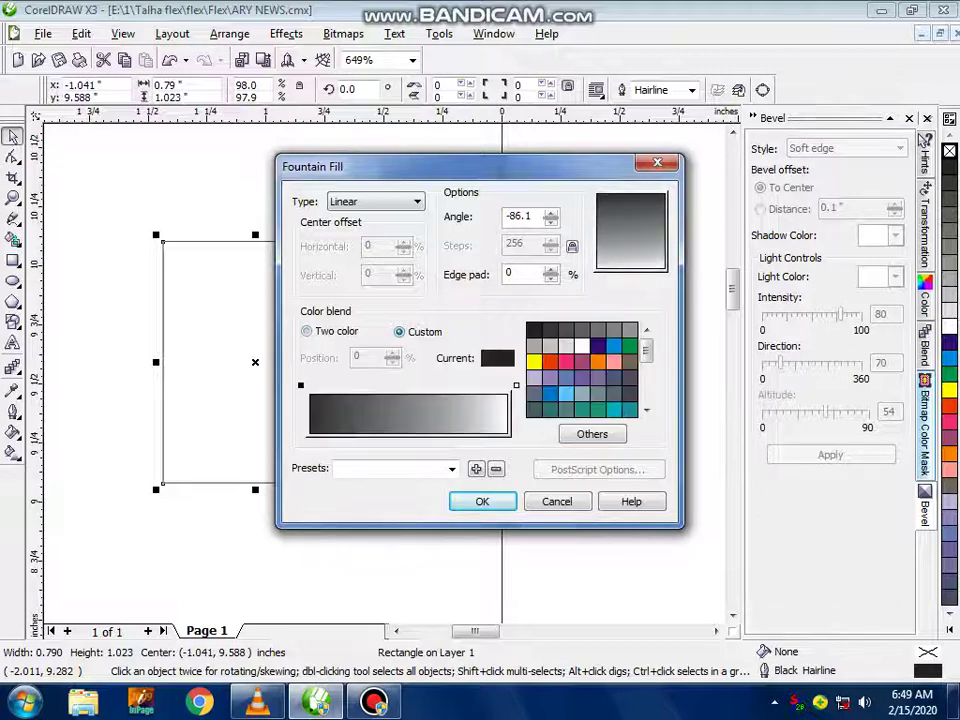
Color the gradient yellow at the start, orange-red at 27%, yellow at 61% and orange-red at the end, and apply it to the rectangle
left_click(301, 385)
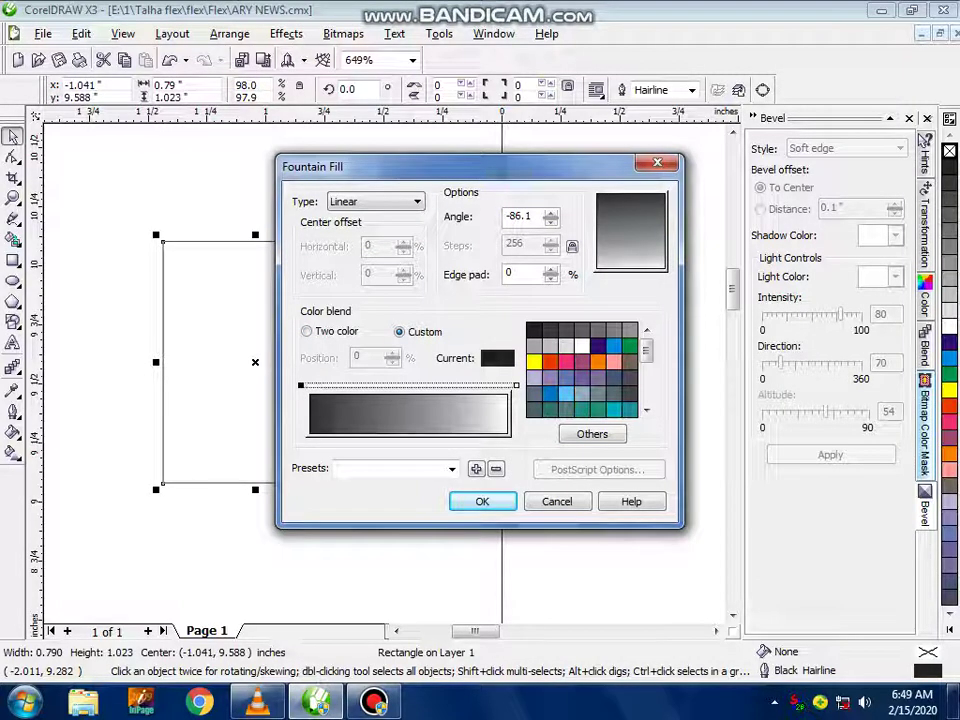
left_click(534, 362)
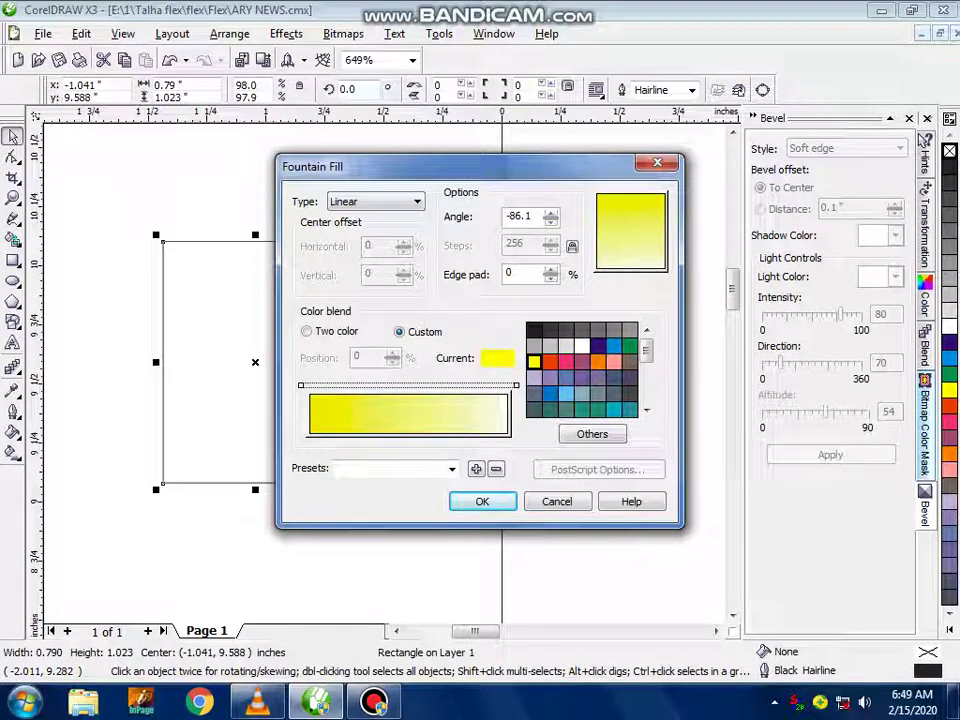
double_click(363, 386)
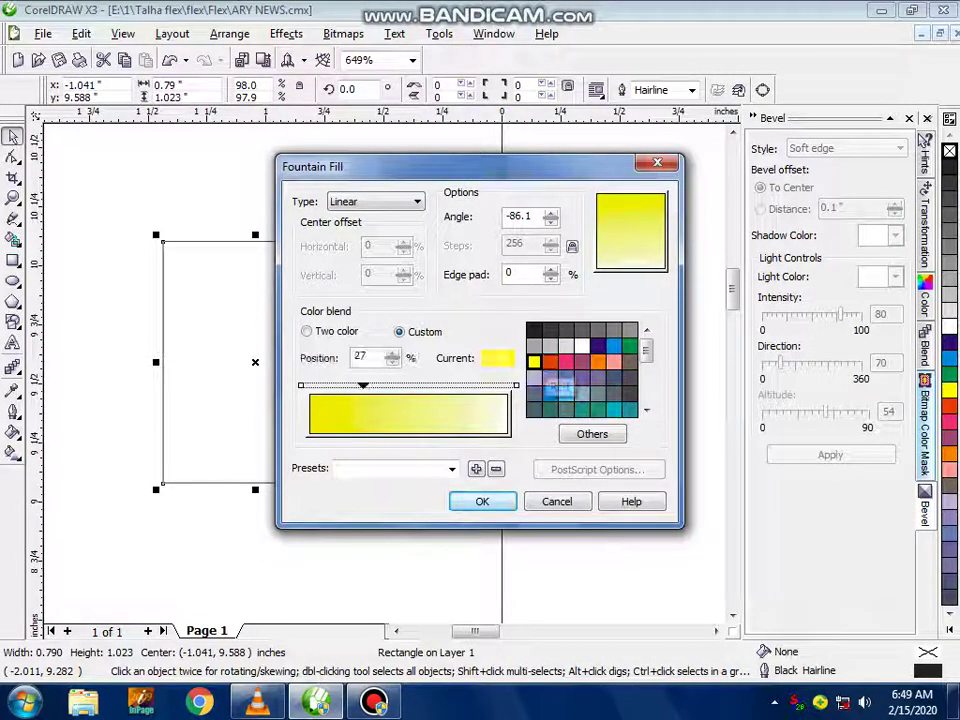
left_click(550, 362)
double_click(431, 386)
left_click(534, 362)
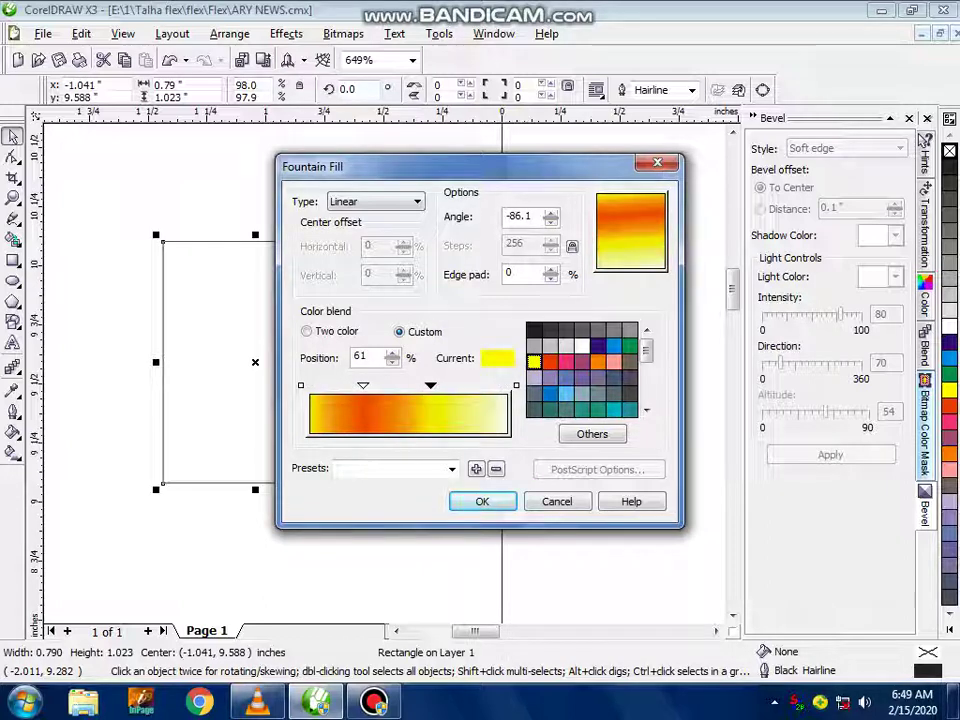
left_click(516, 385)
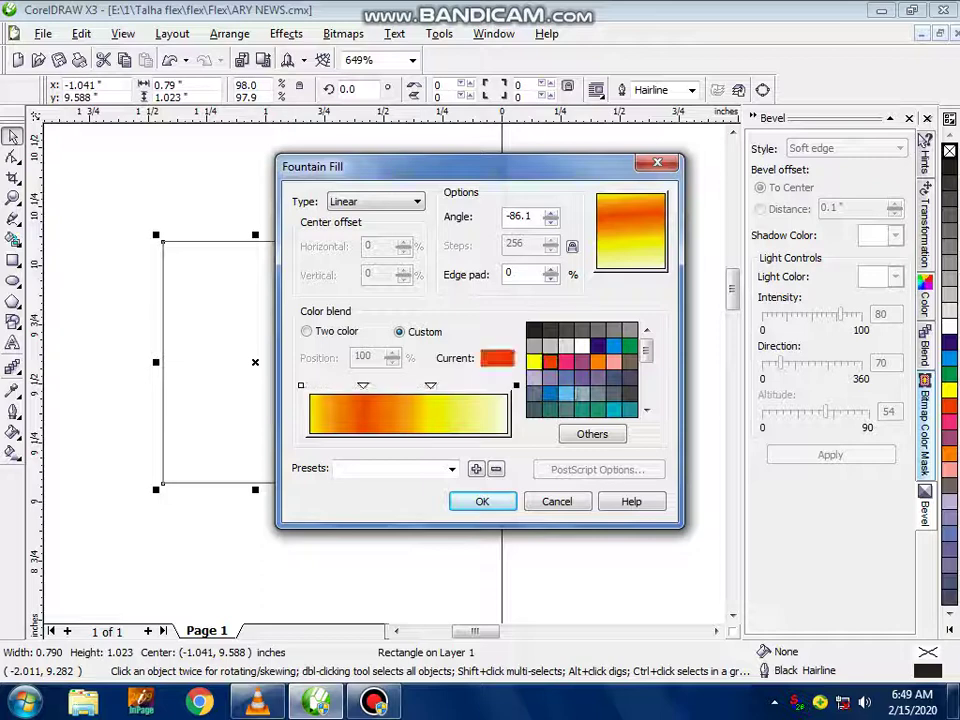
key("Return")
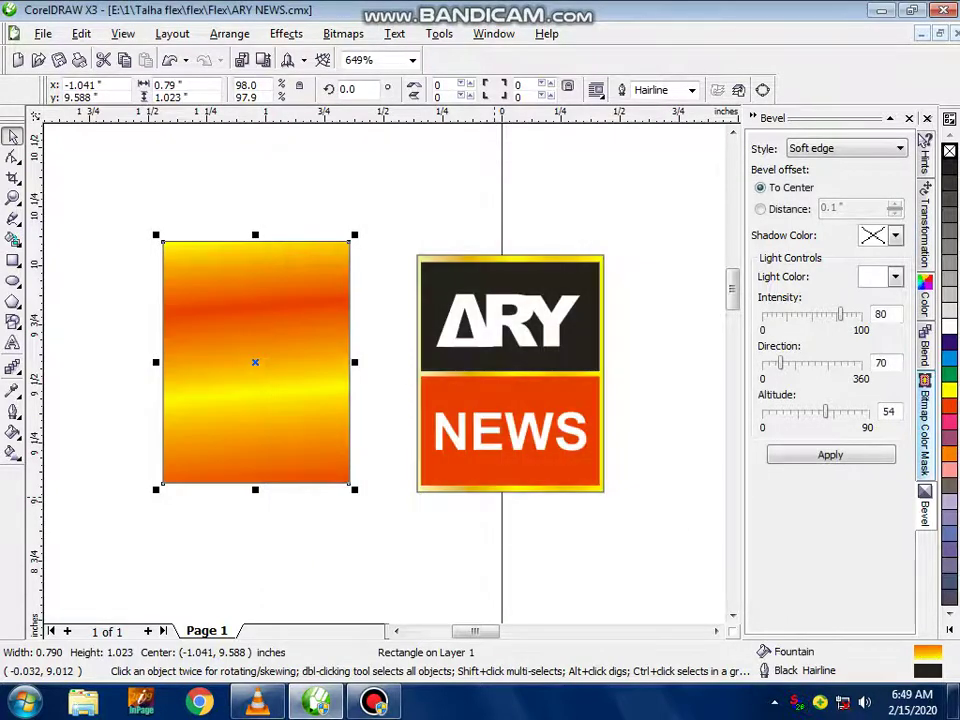
key("Escape")
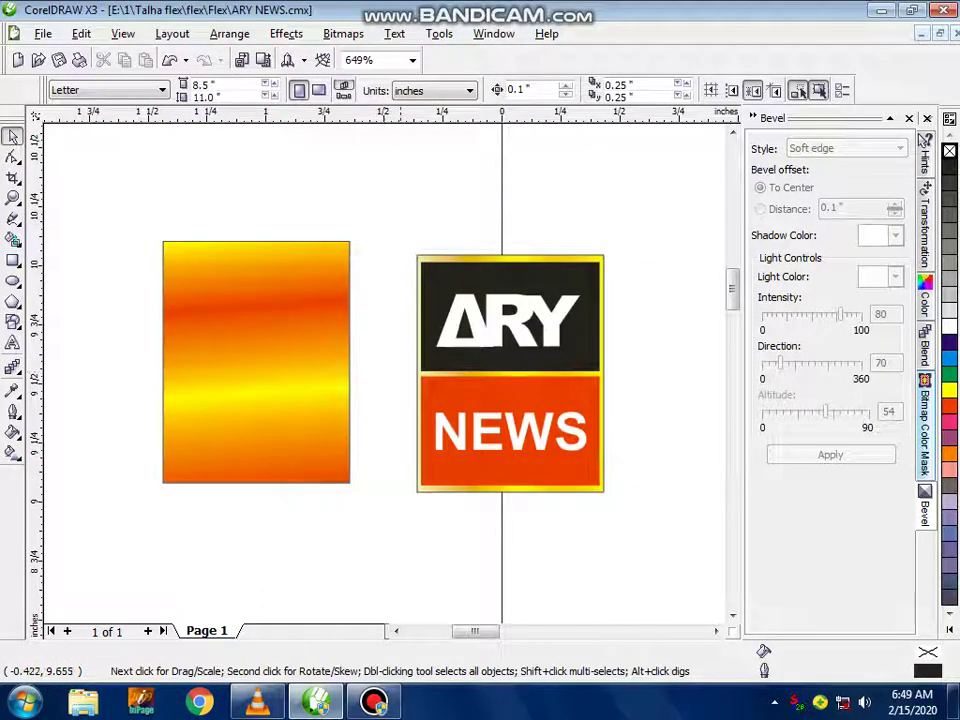
Draw a rectangle about 0.72 by 0.48 inches inside the gradient rectangle's upper half and fill it with black
left_click(13, 260)
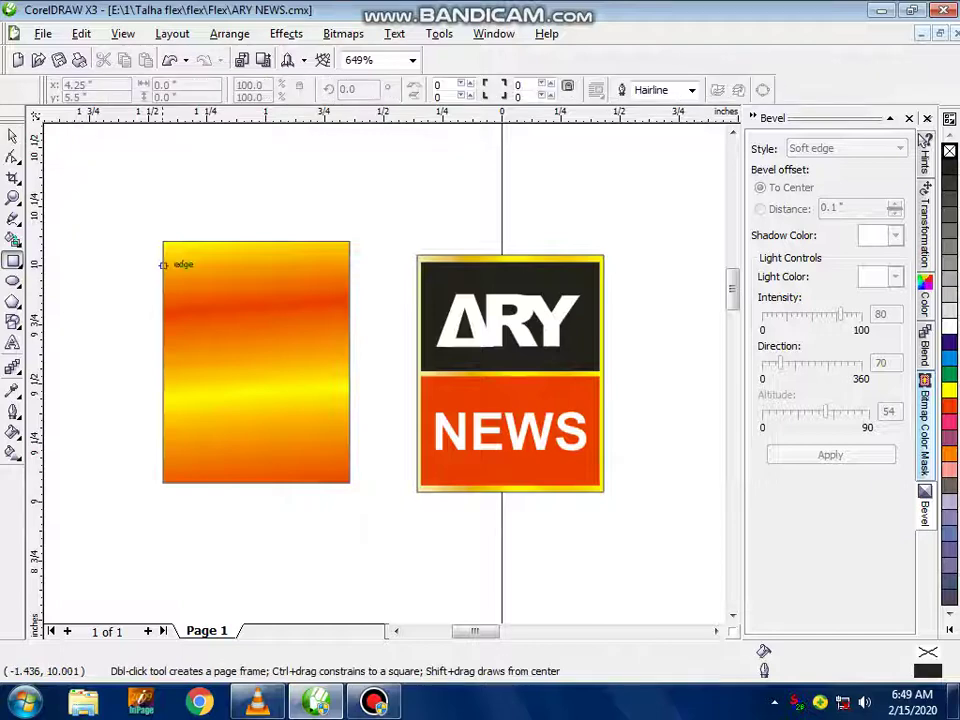
left_click_drag(171, 250, 340, 363)
key("space")
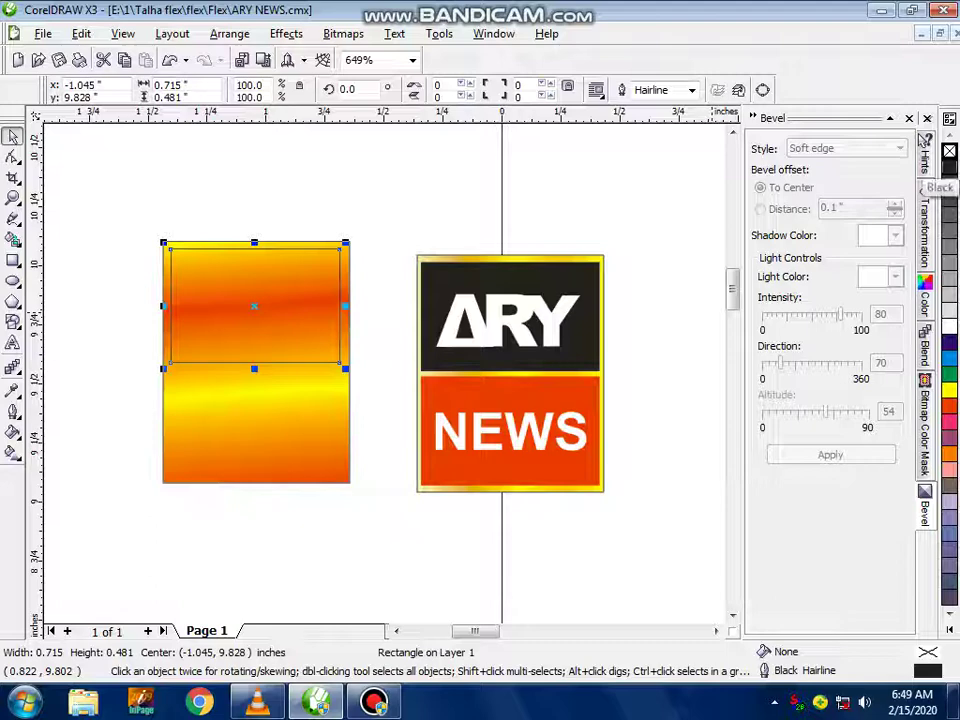
left_click(949, 167)
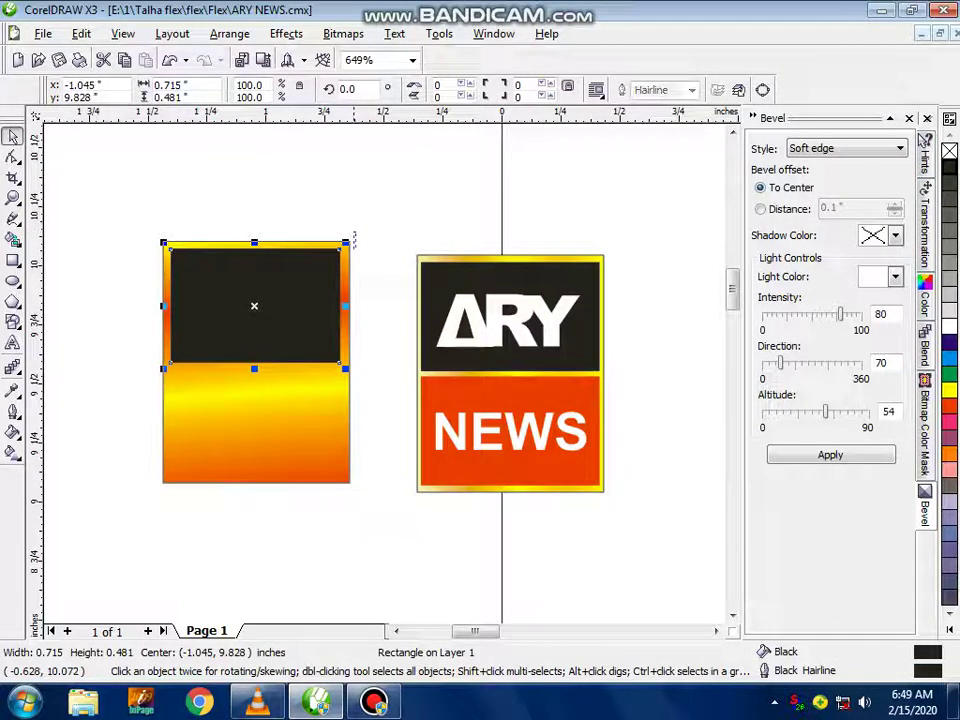
Stretch the black rectangle's side and upper edges outward to about 0.75 by 0.49 inches, leaving a thin gradient border
left_click_drag(355, 233, 158, 377)
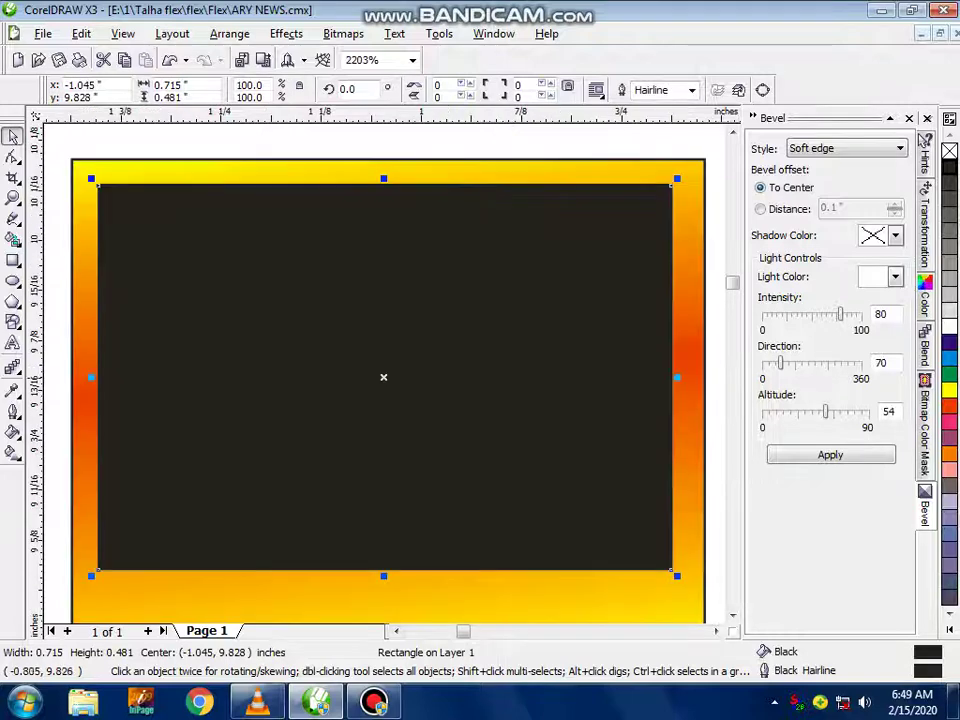
left_click_drag(678, 377, 692, 377)
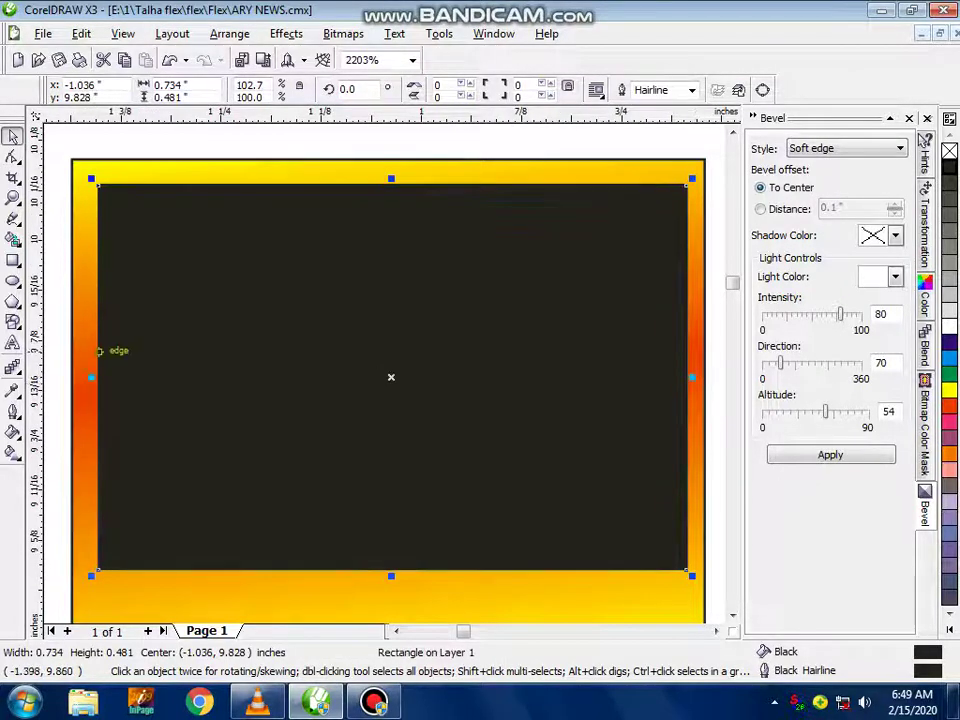
left_click_drag(99, 378, 88, 383)
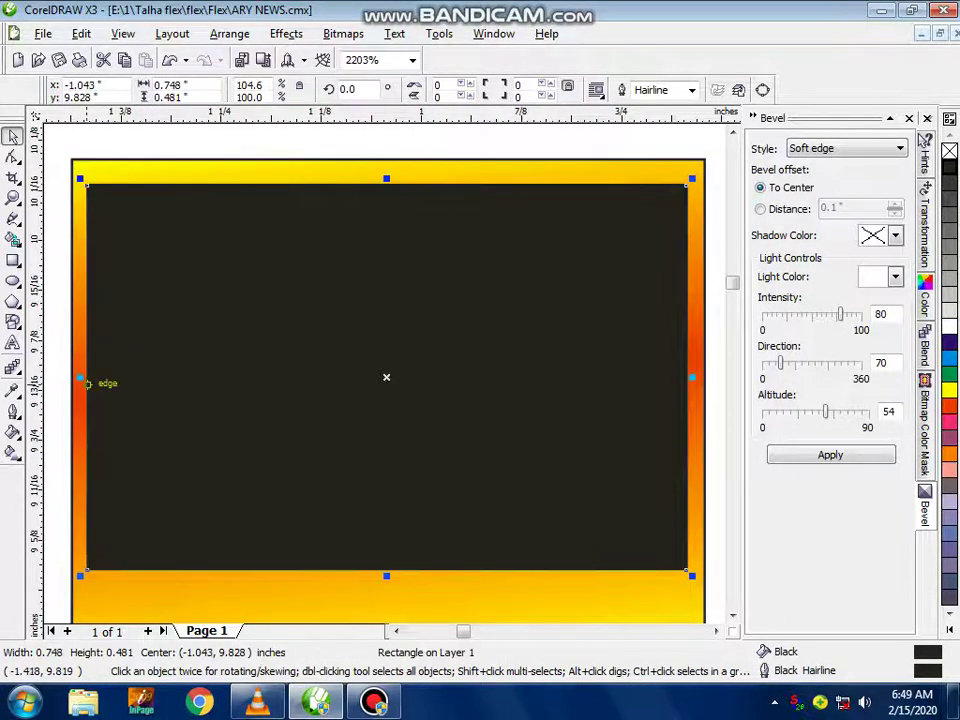
left_click_drag(386, 181, 387, 175)
key("F4")
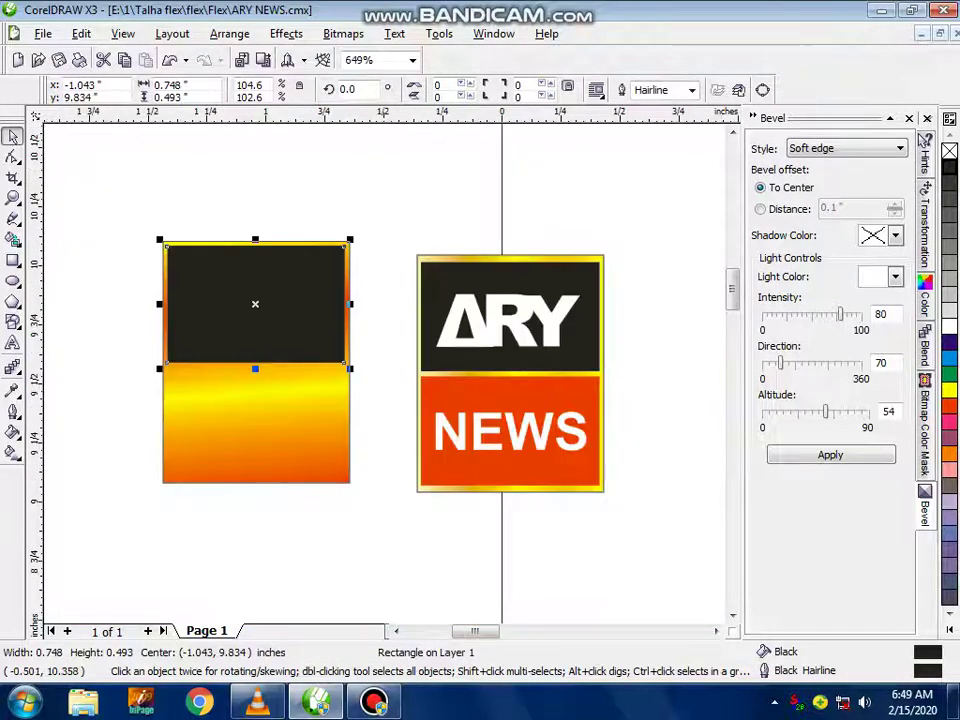
left_click(385, 203)
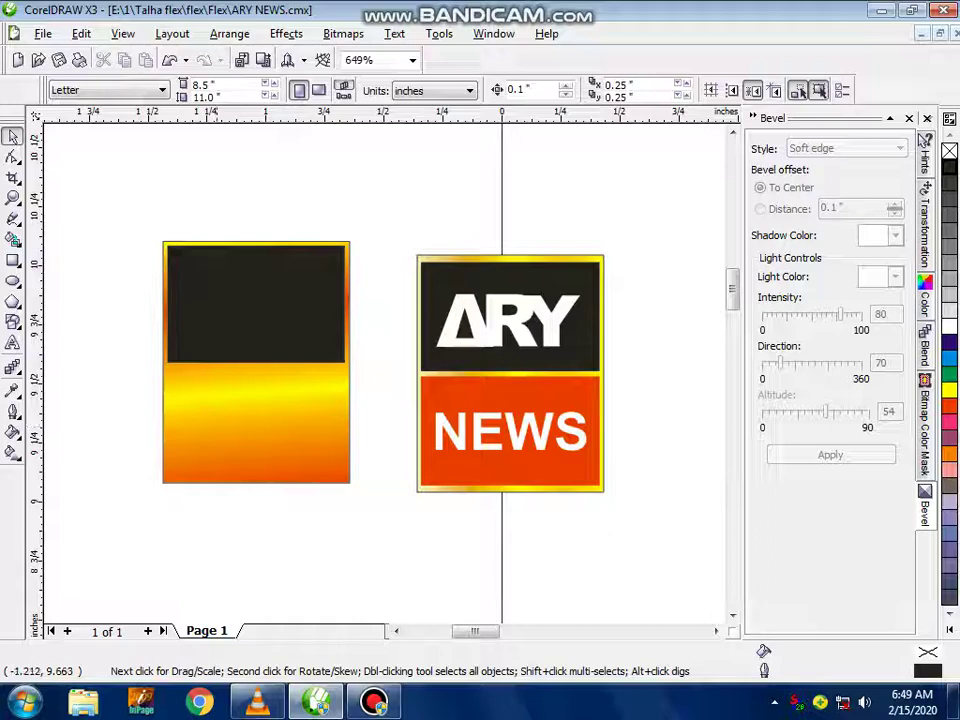
Duplicate the black rectangle straight down into the lower half of the gradient frame, leaving a thin gap between the two panels
left_click(256, 304)
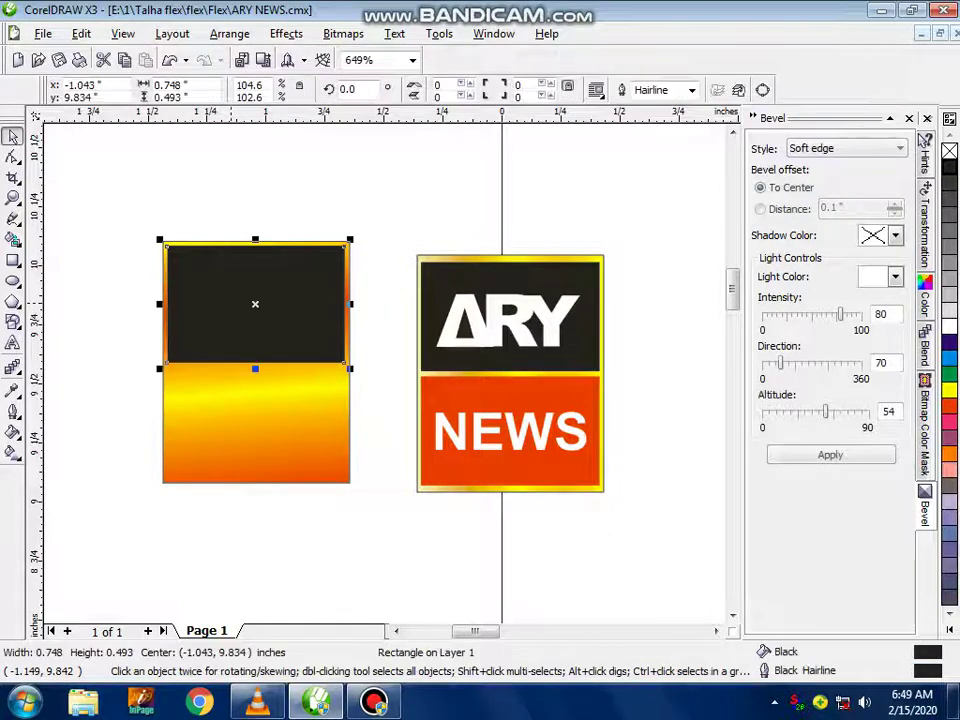
left_click_drag(256, 304, 256, 430)
right_click(256, 430)
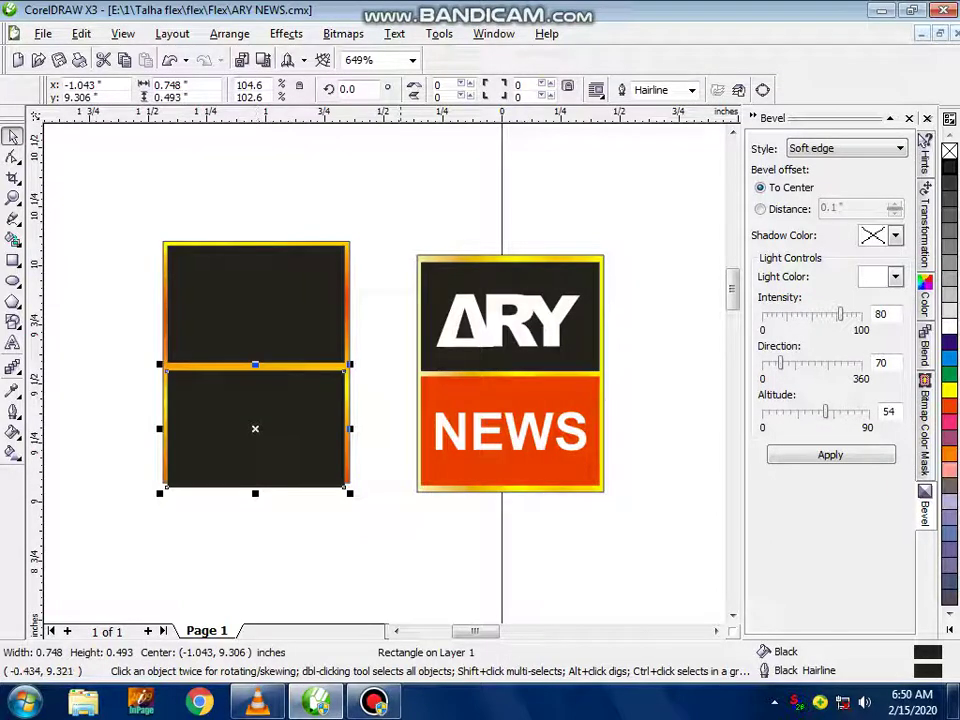
Stretch the gradient frame's lower edge downward past the lower panel, making the frame about 1.09 inches high
left_click(400, 422)
left_click(352, 405)
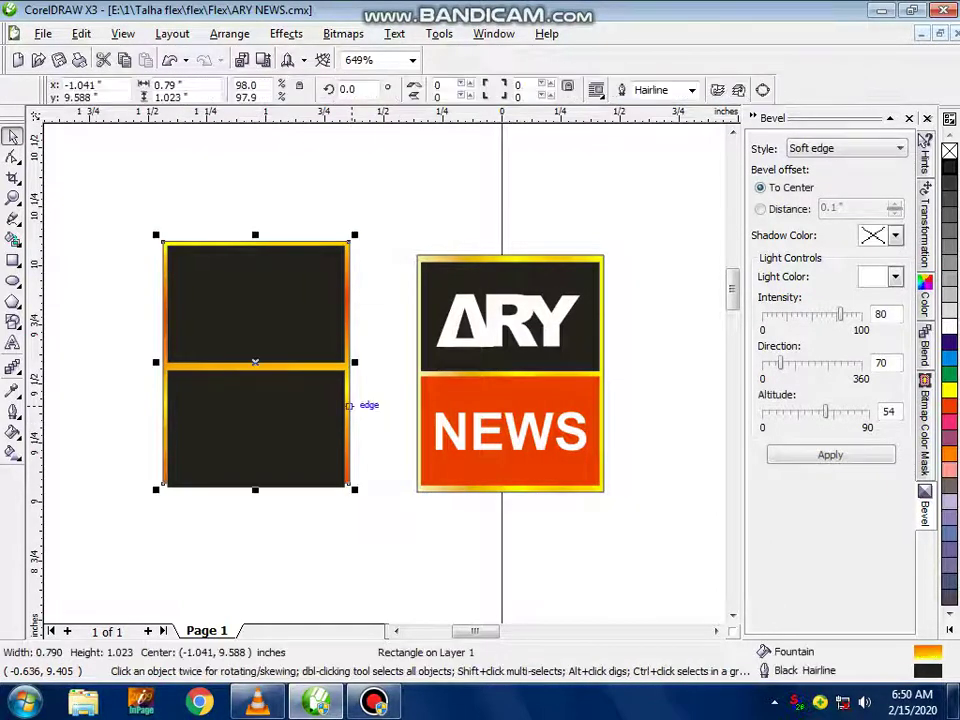
left_click_drag(255, 489, 256, 497)
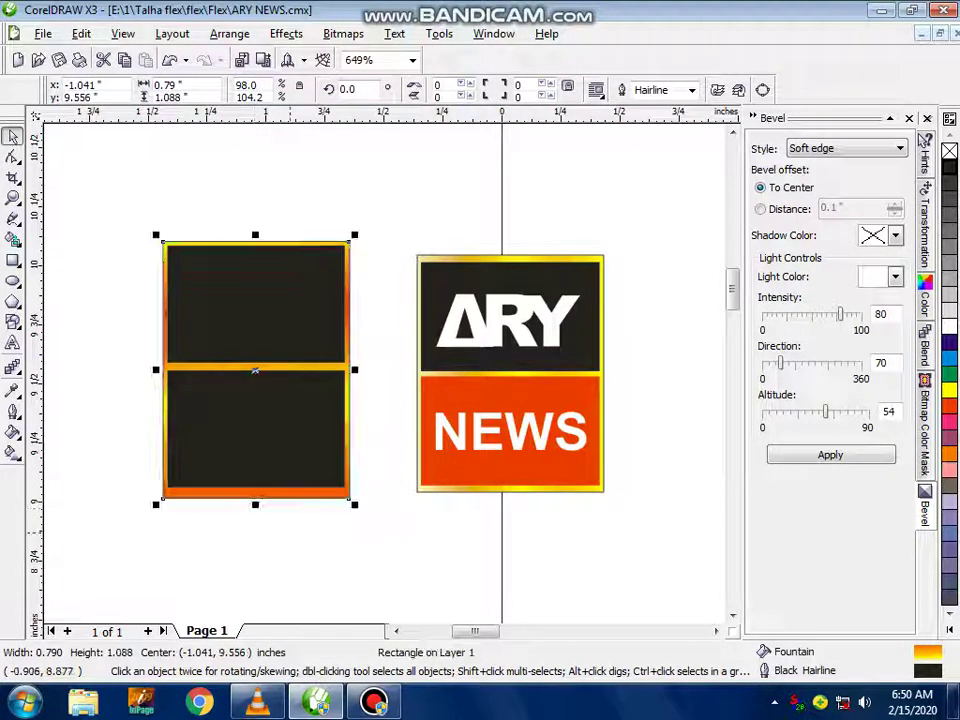
left_click(288, 531)
Move the lower black panel down to sit just inside the frame's lower border, fill it with red and remove its outline
left_click(287, 457)
key("Down")
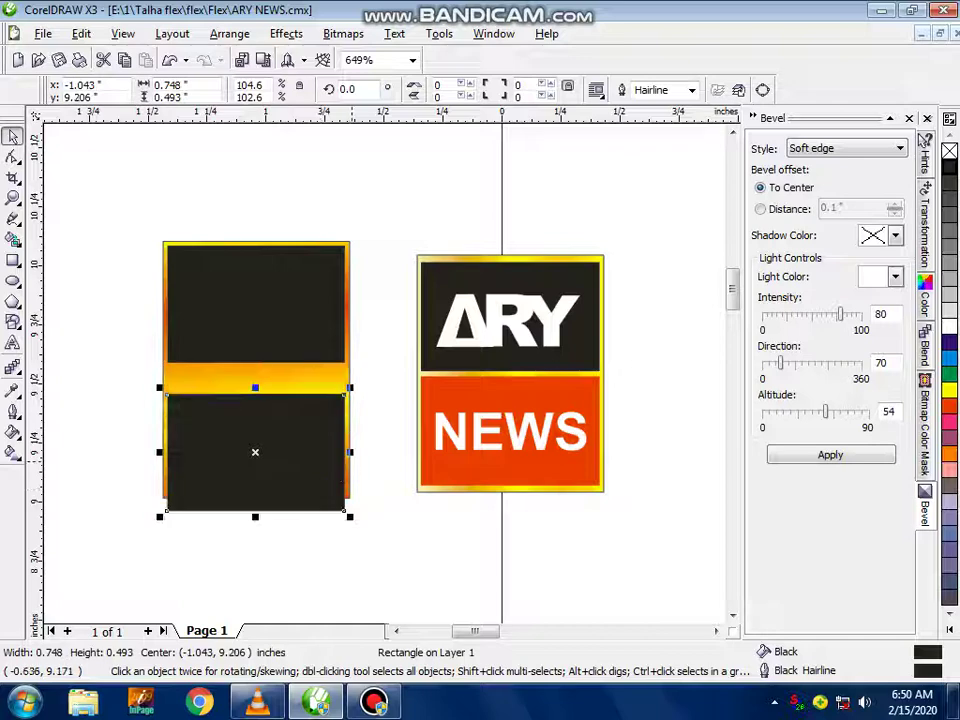
left_click_drag(255, 452, 259, 437)
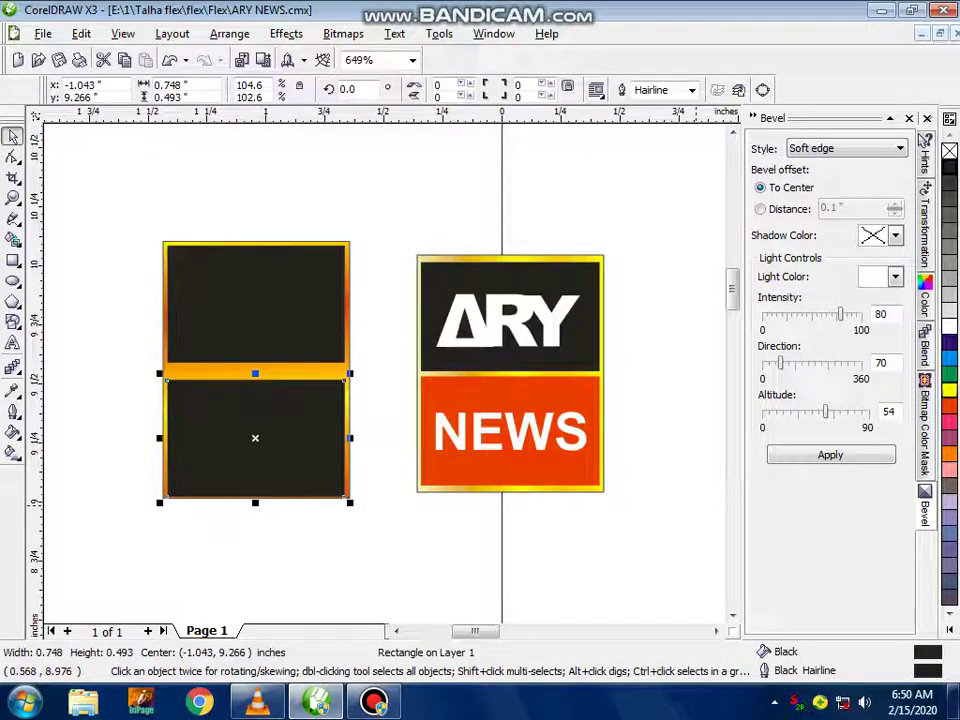
left_click(949, 405)
left_click_drag(308, 441, 306, 435)
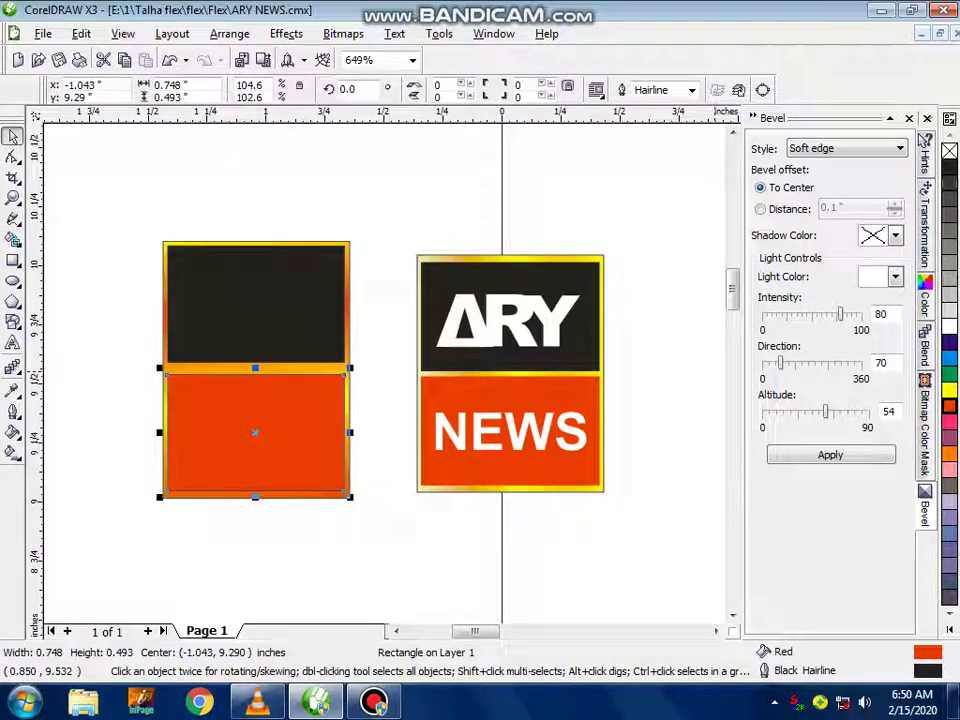
right_click(949, 151)
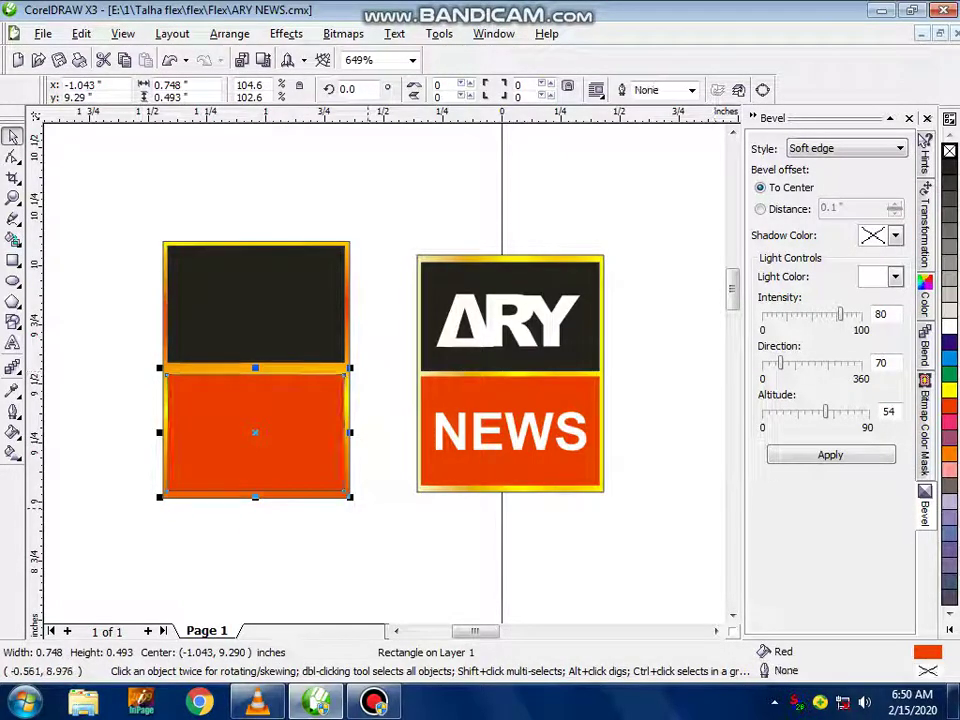
left_click(367, 505)
Edit the frame's fountain fill, adding yellow stops at 82% and 16% and an orange stop at 40%, and apply it
left_click(352, 370)
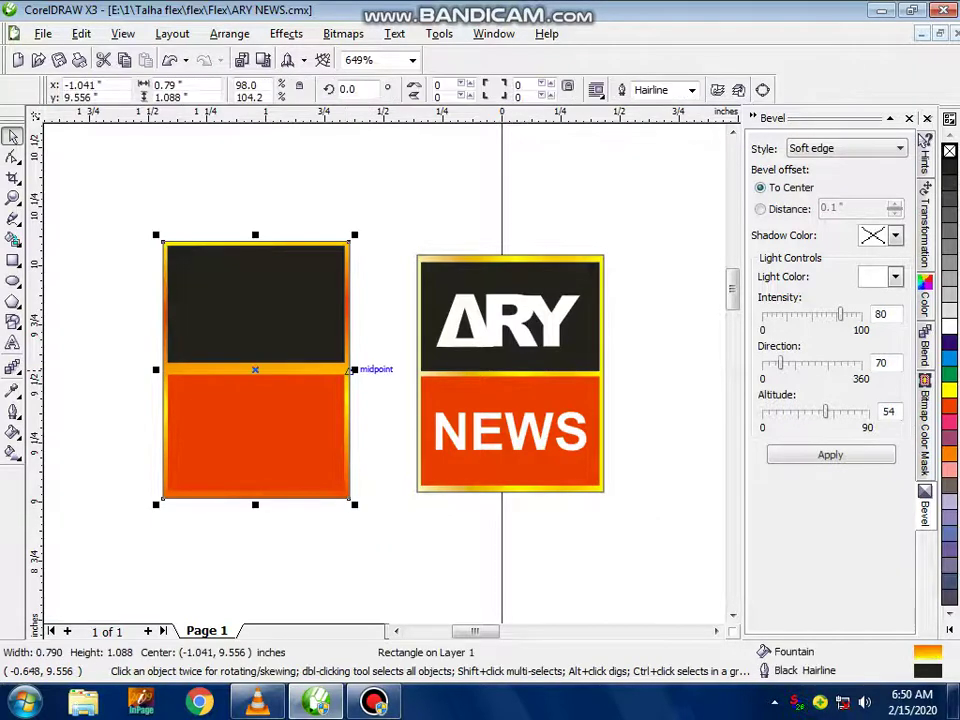
left_click(12, 432)
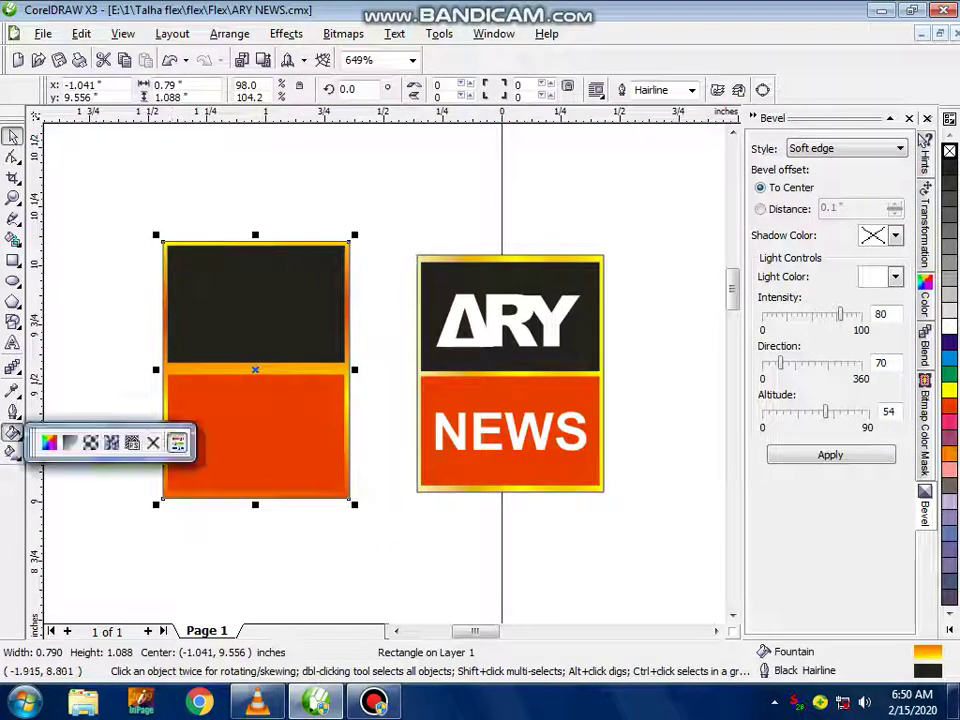
left_click(70, 443)
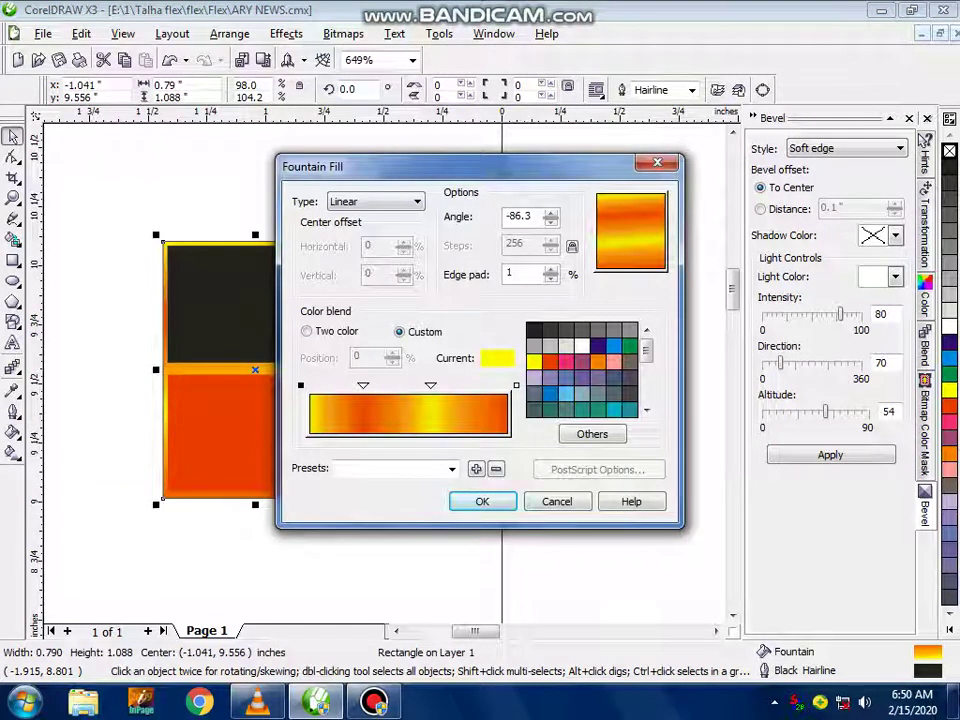
double_click(472, 386)
left_click(534, 362)
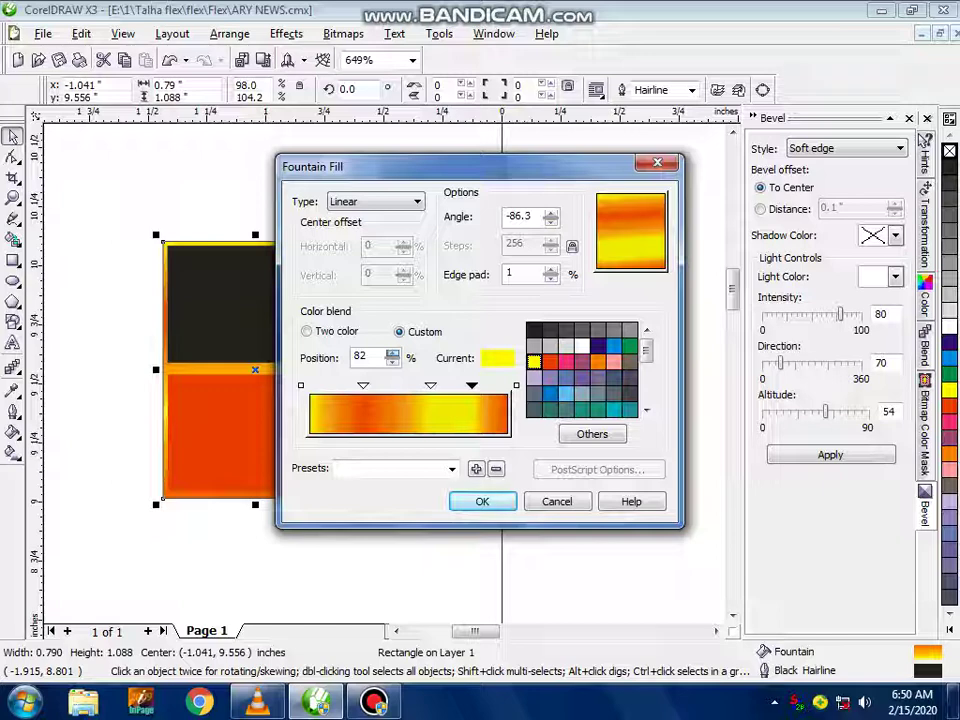
double_click(389, 386)
double_click(341, 386)
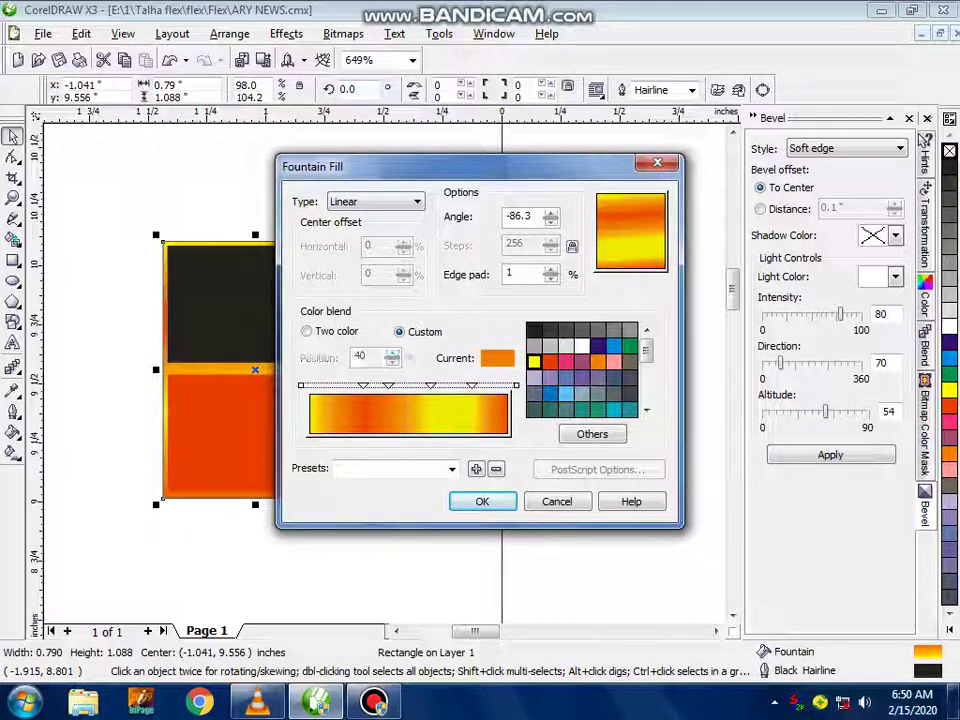
left_click(535, 362)
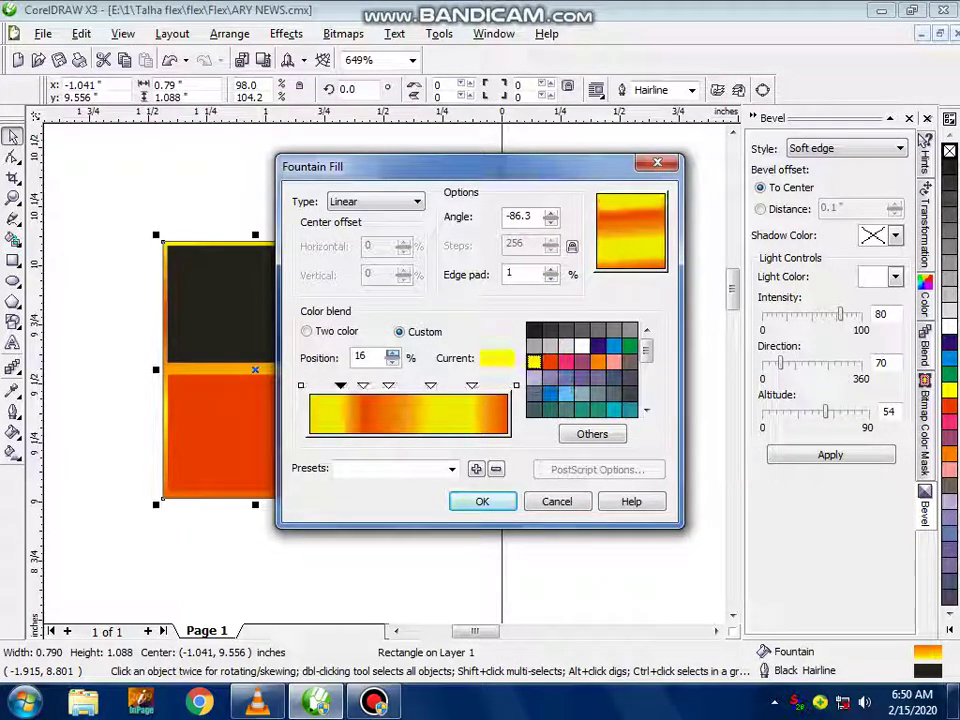
left_click(457, 502)
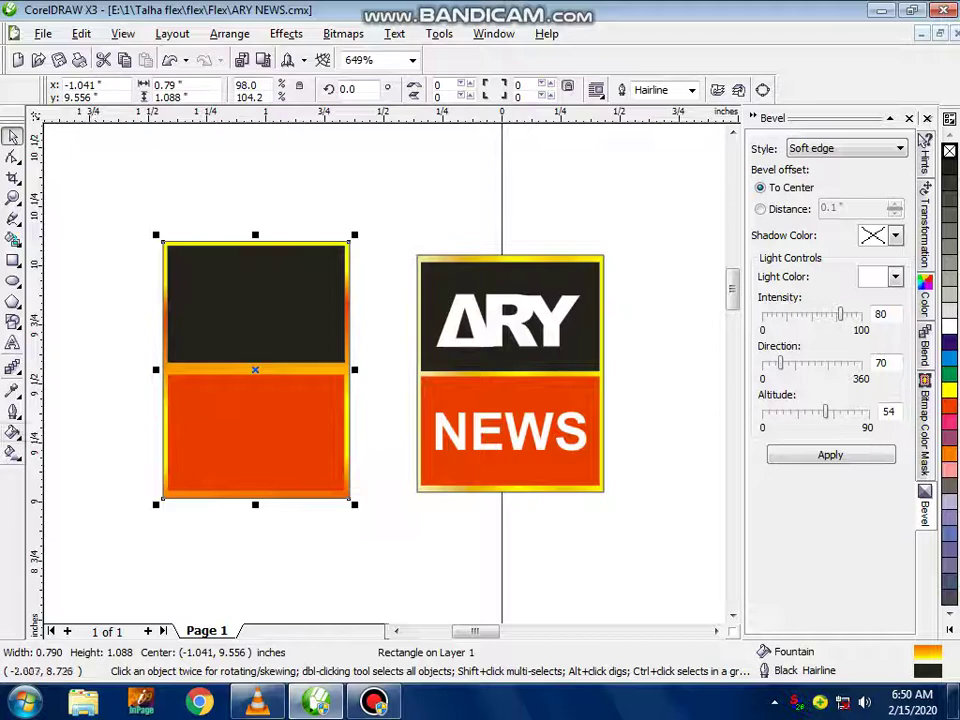
Rotate the frame's linear fountain fill to an angle of 2.2 degrees and apply it
left_click(13, 432)
left_click(71, 442)
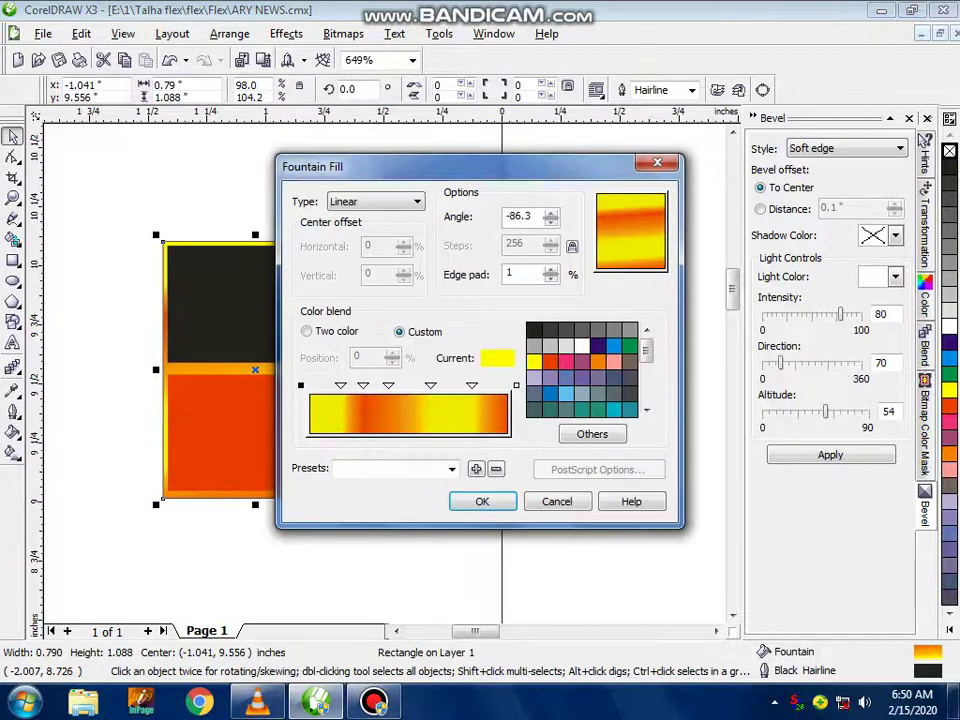
left_click_drag(633, 262, 660, 230)
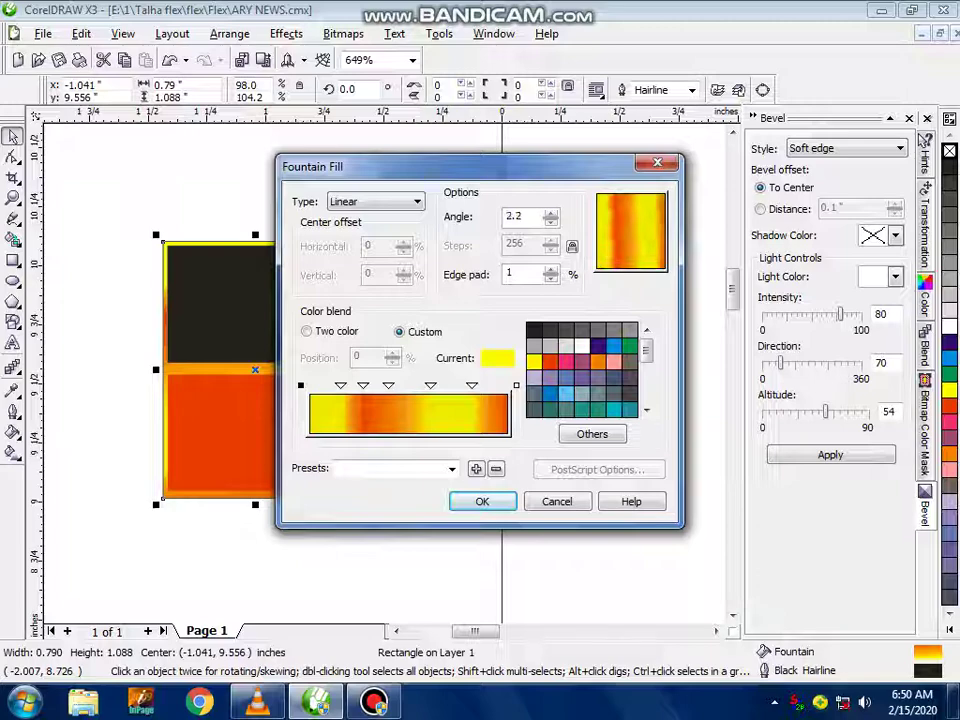
key("Return")
left_click(368, 536)
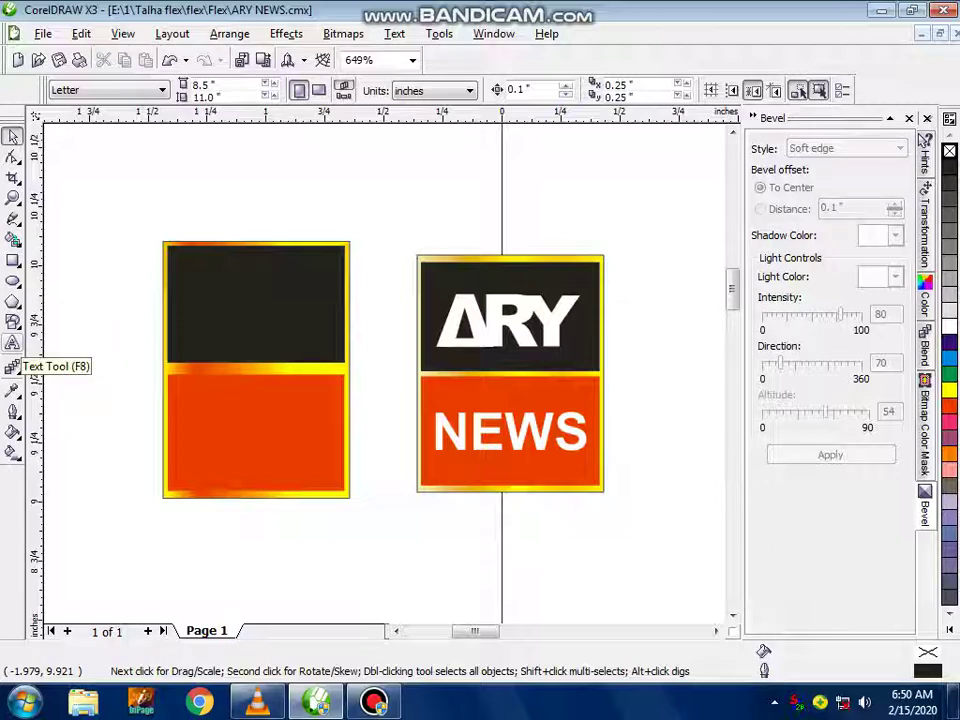
Add the letter A as 24 pt artistic text above the frame and set its font to Arial Black
left_click(13, 343)
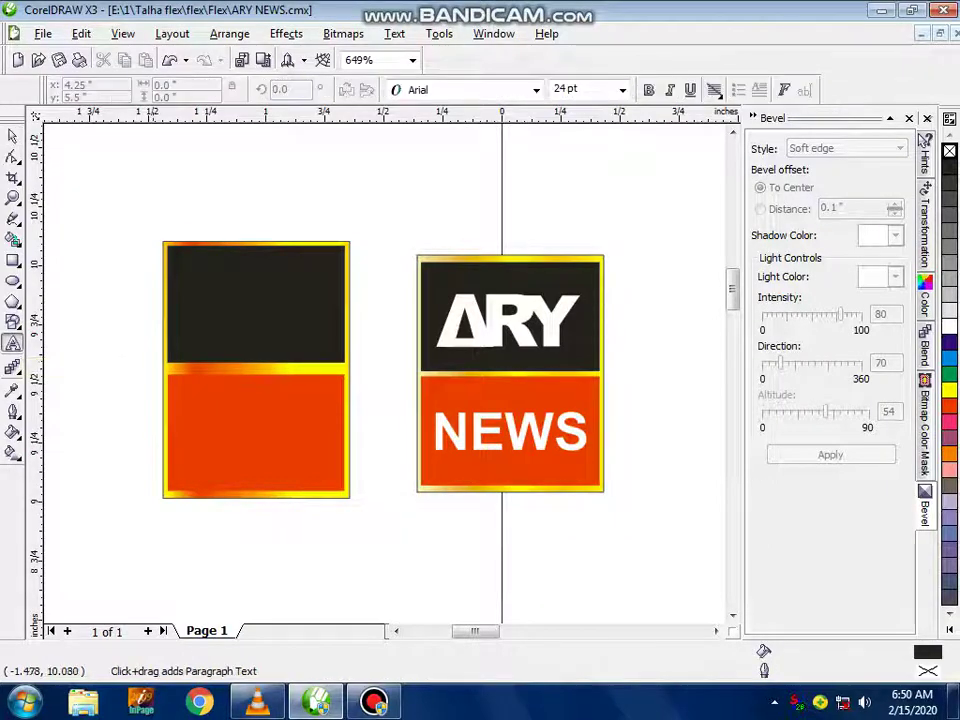
left_click(173, 219)
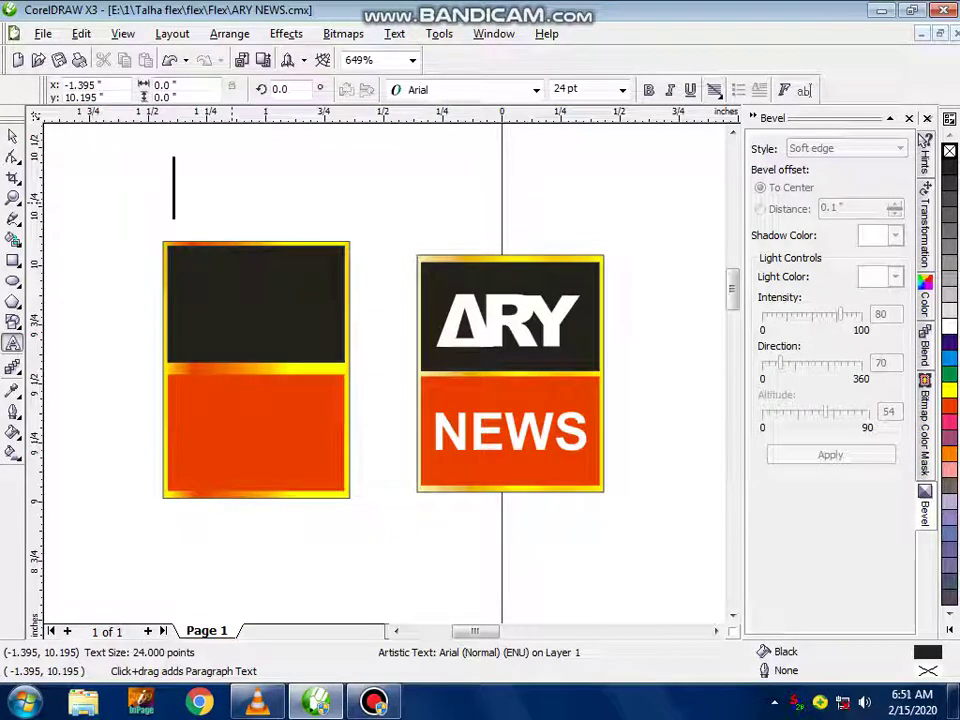
type("A")
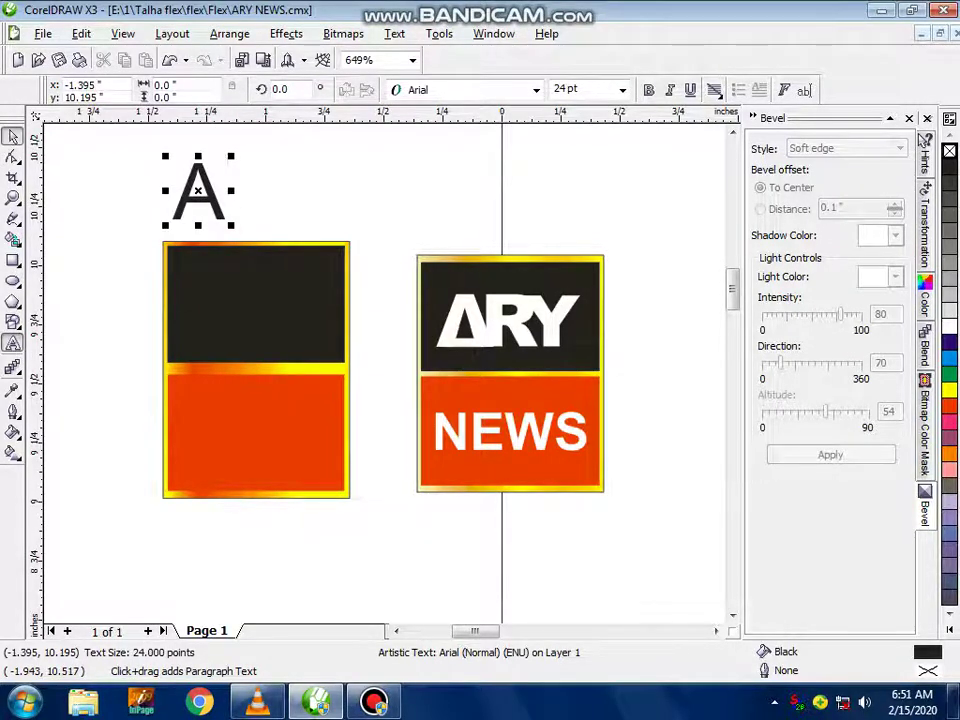
left_click(13, 136)
left_click(536, 90)
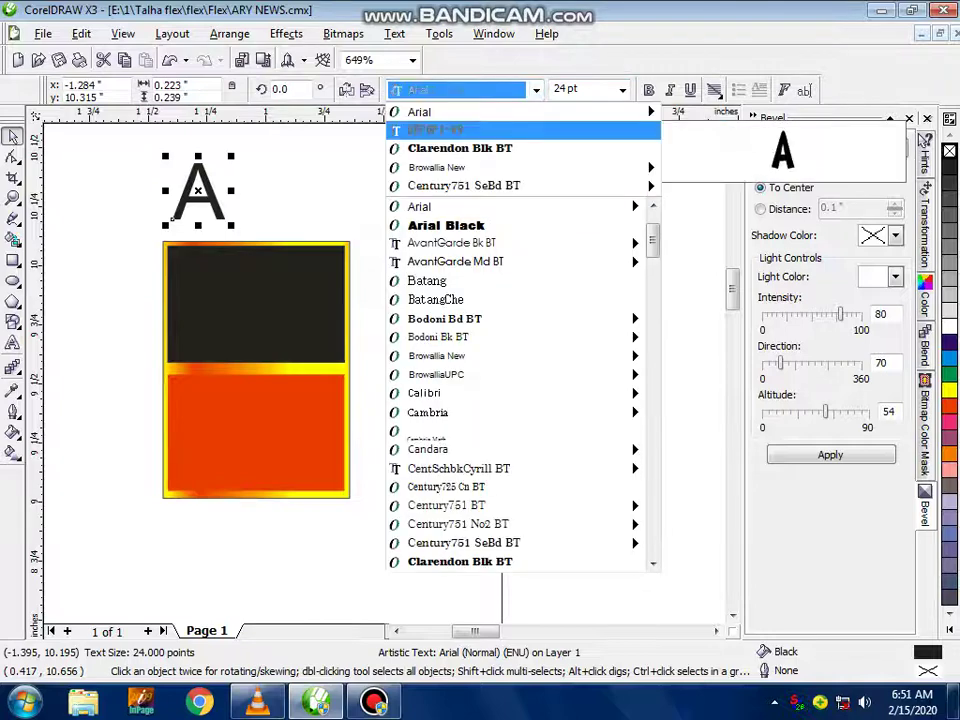
key("Down")
key("Down")
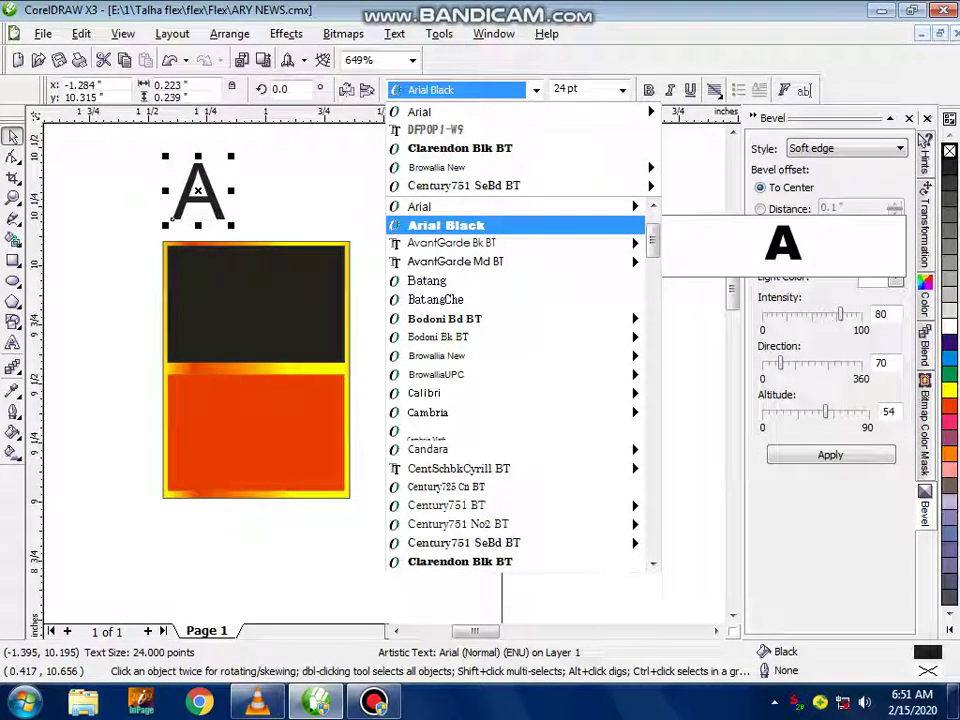
key("Return")
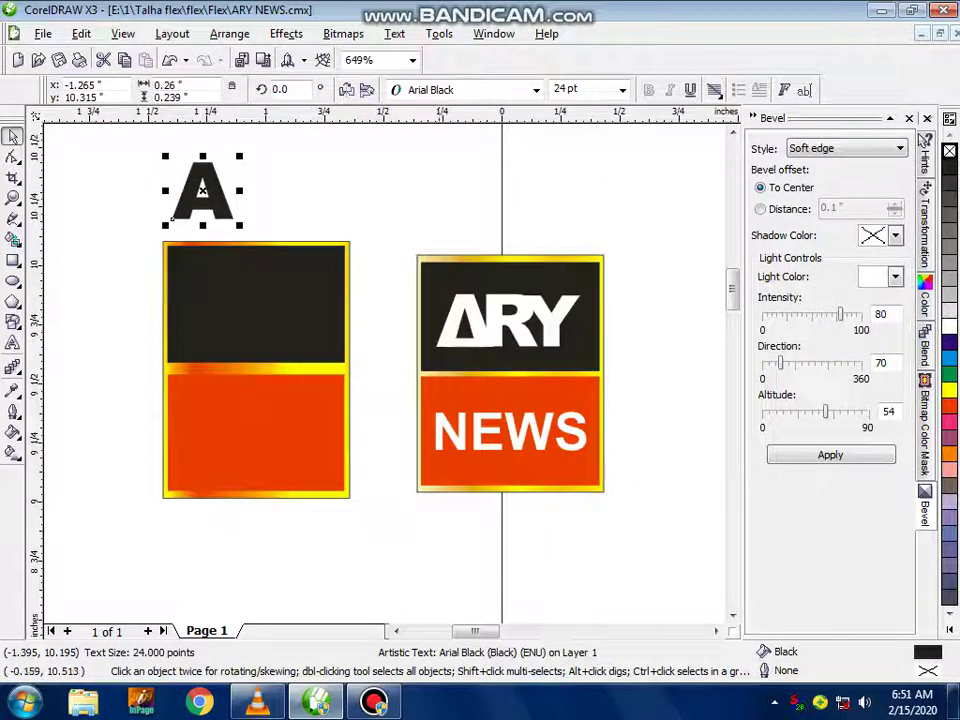
Draw two straight freehand lines about 0.14 inches tall from the A's inner foot corners up along the sides of its inner triangle
key("F2")
mouse_move(263, 148)
left_mouse_down()
mouse_move(192, 215)
mouse_move(140, 239)
left_mouse_up()
left_click(164, 298)
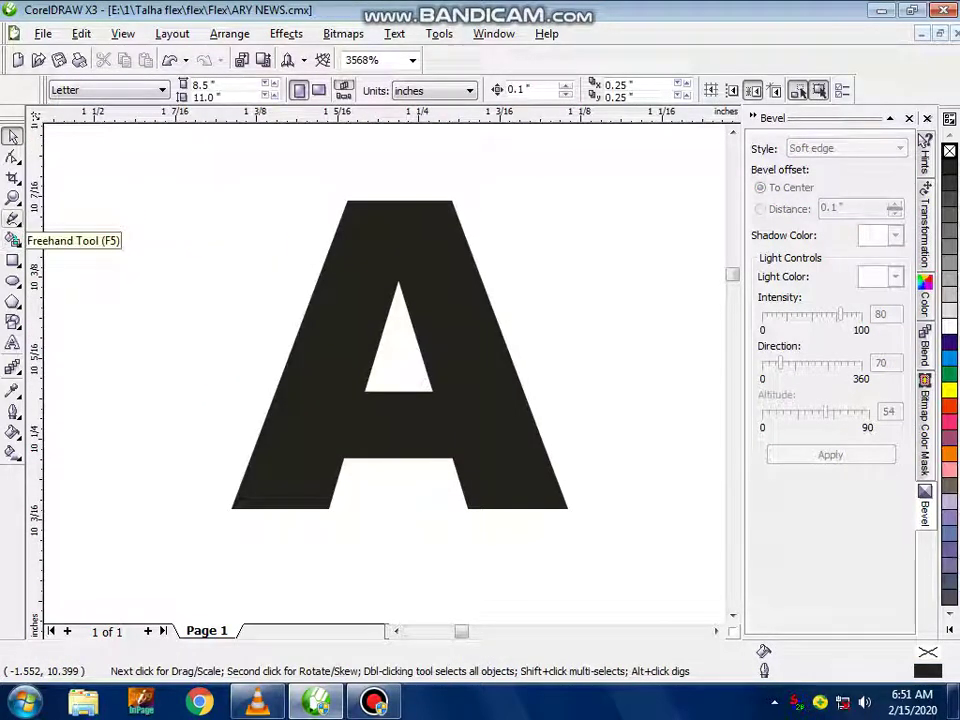
left_click(13, 220)
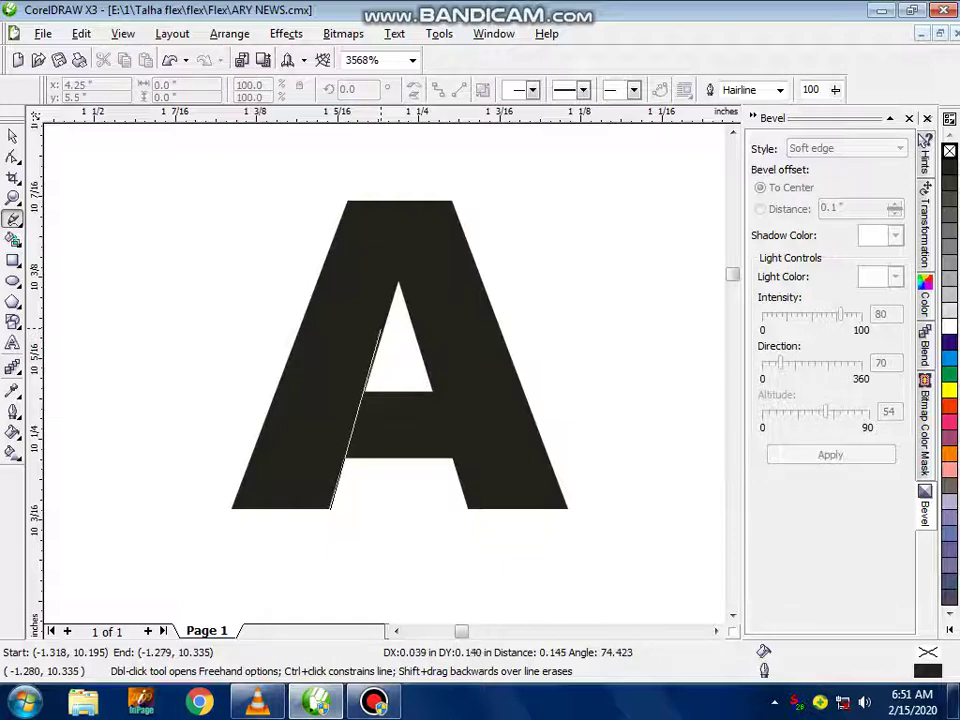
left_click(384, 329)
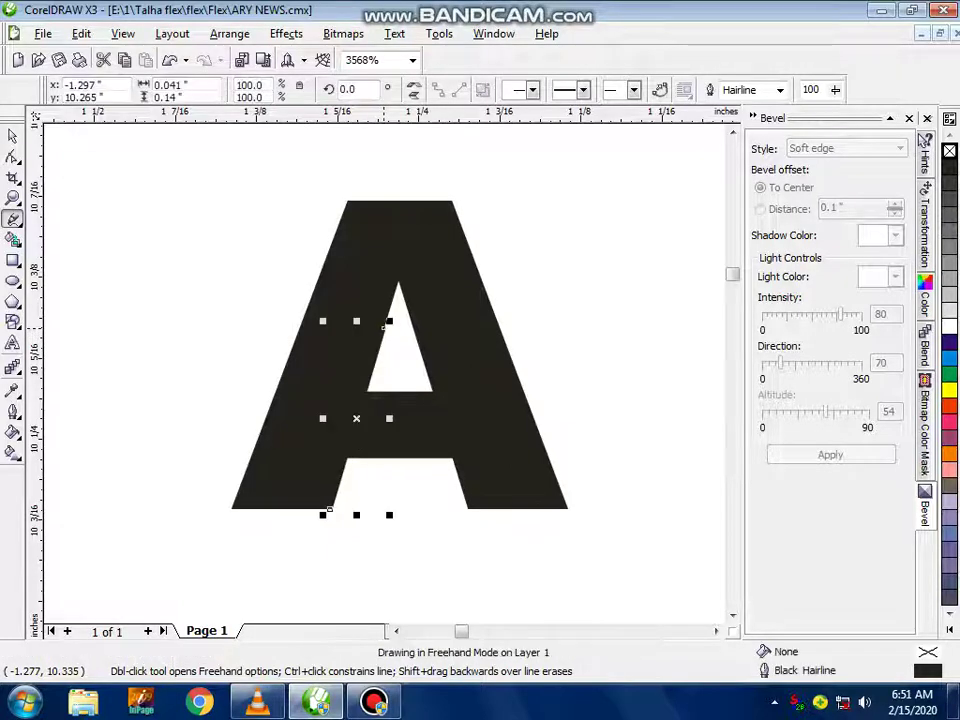
left_click(468, 508)
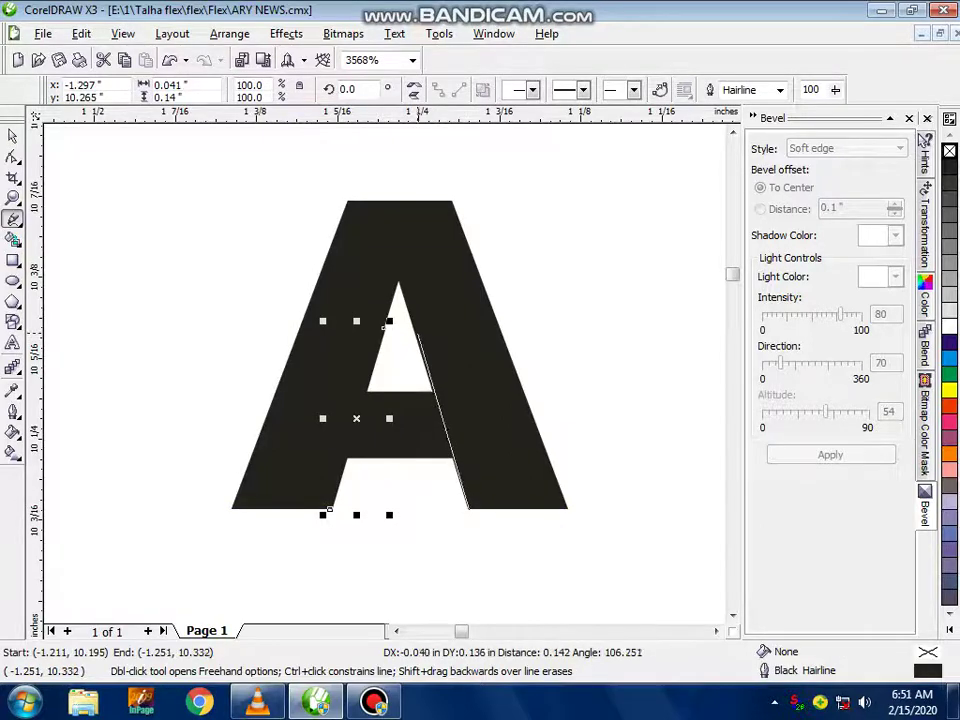
left_click(409, 321)
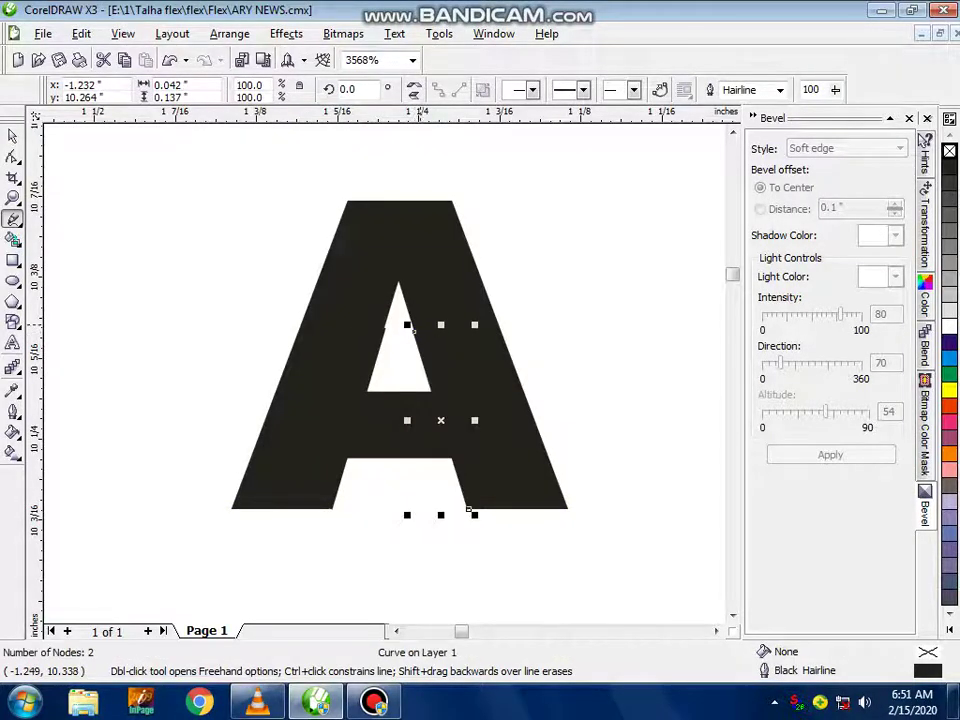
Connect the upper ends of the two slanted lines with a straight line about 0.024 inches long across the A's inner triangle
scroll(409, 321, "up", 4)
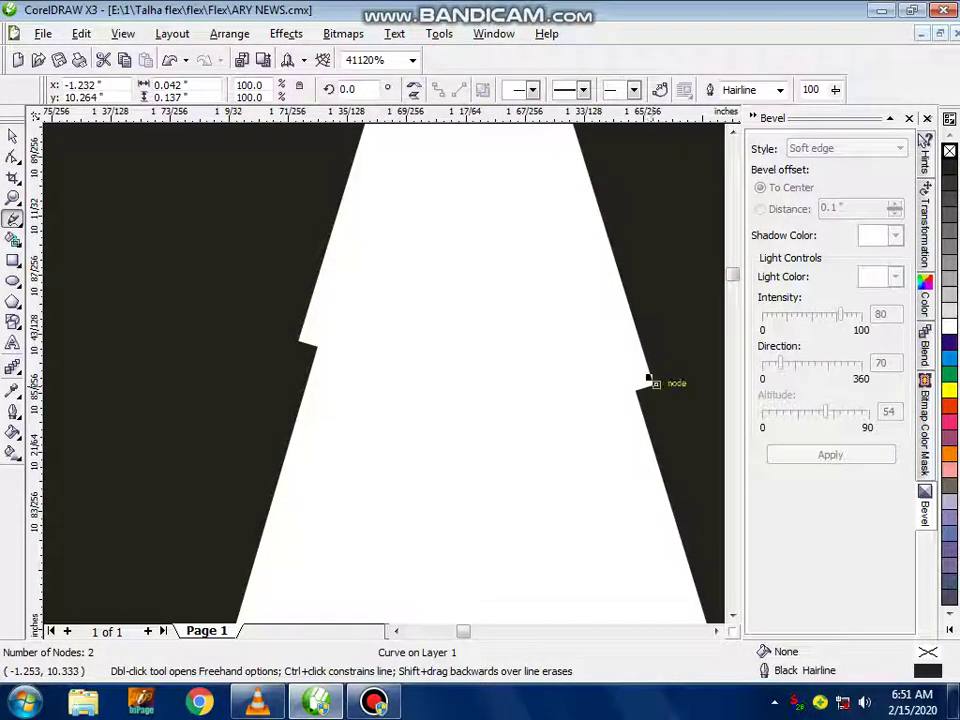
left_click(650, 380)
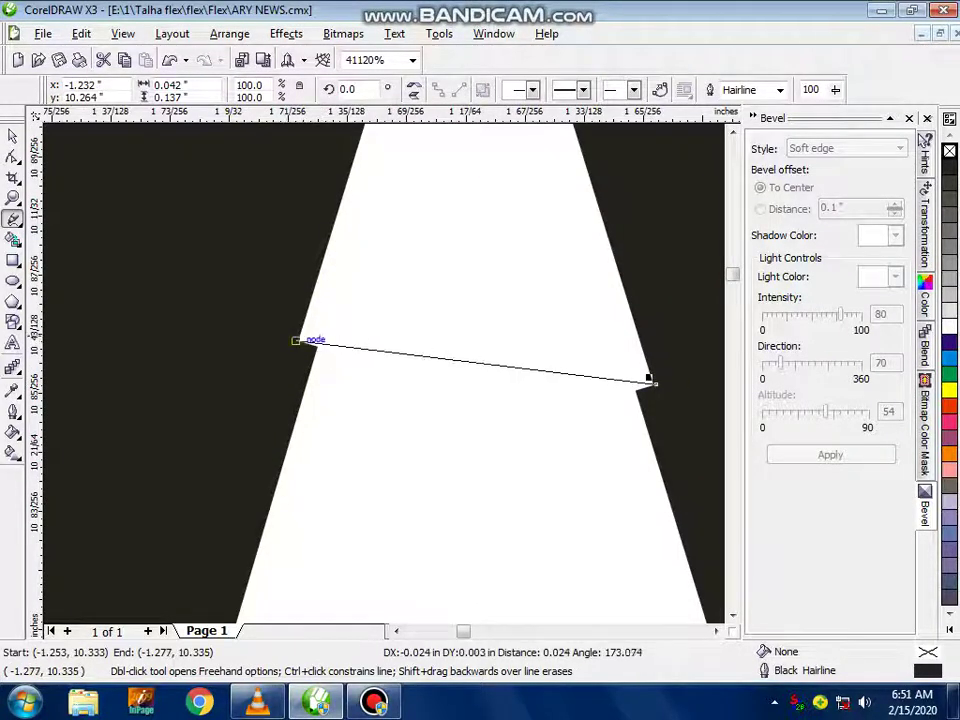
left_click(291, 337)
key("F3")
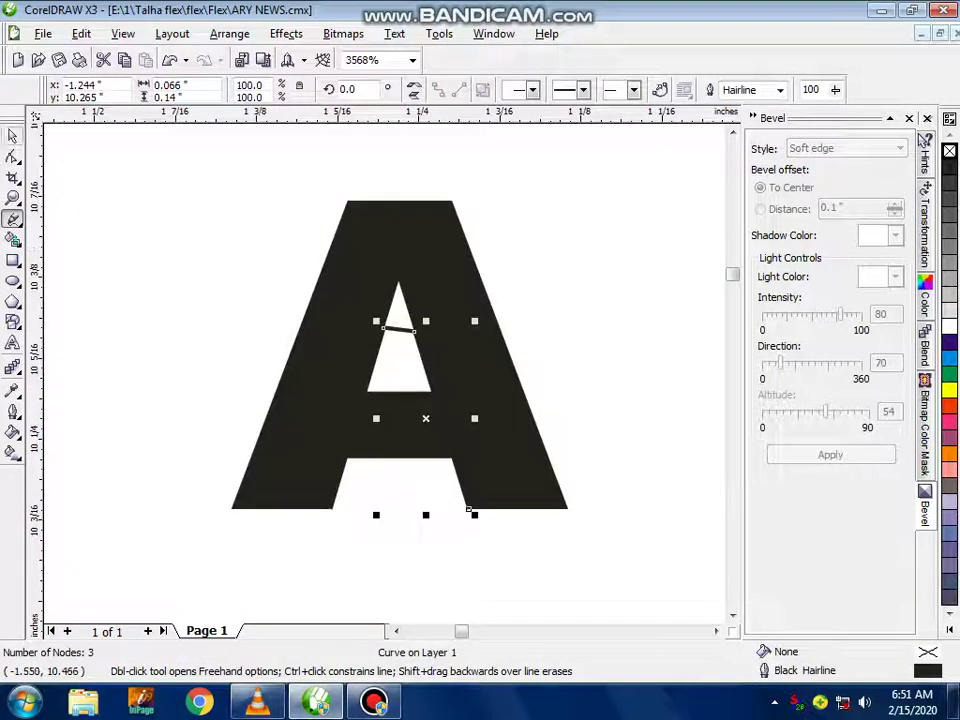
left_click(13, 136)
left_click(264, 299)
left_click(405, 392)
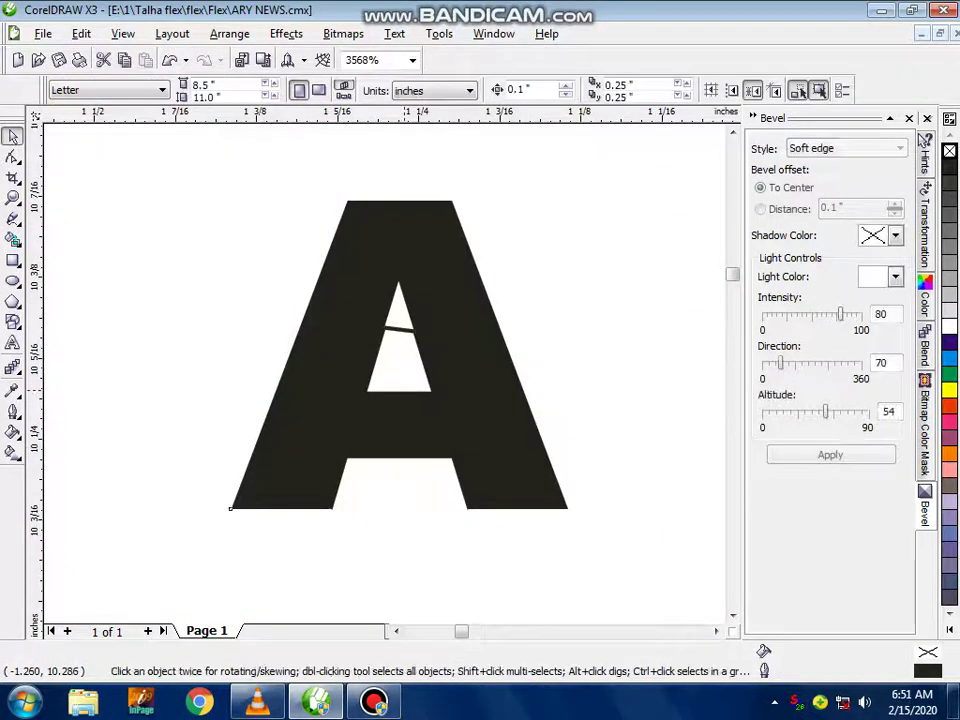
left_click_drag(405, 395, 405, 457)
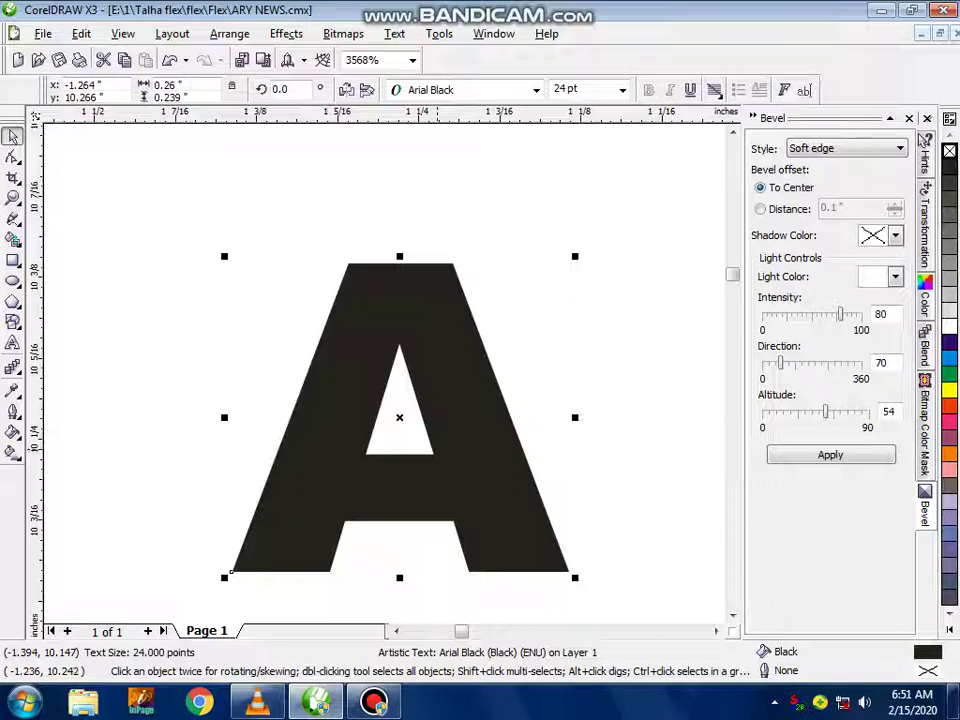
key("ctrl+z")
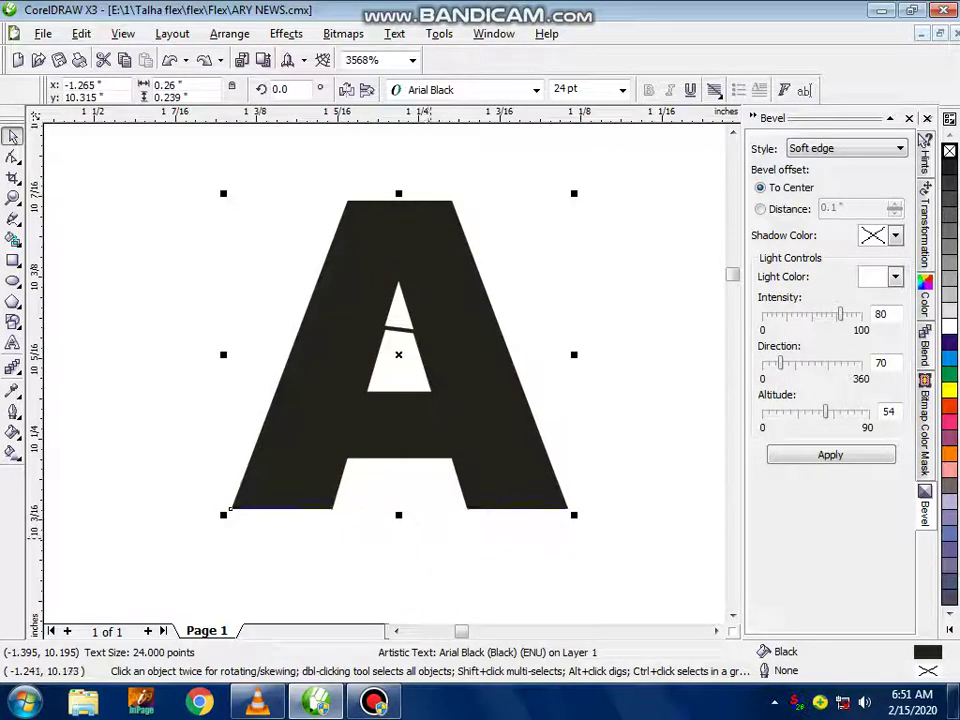
Weld the lines drawn inside the A into one curve and merge it with the letter A into a single shape
key("Escape")
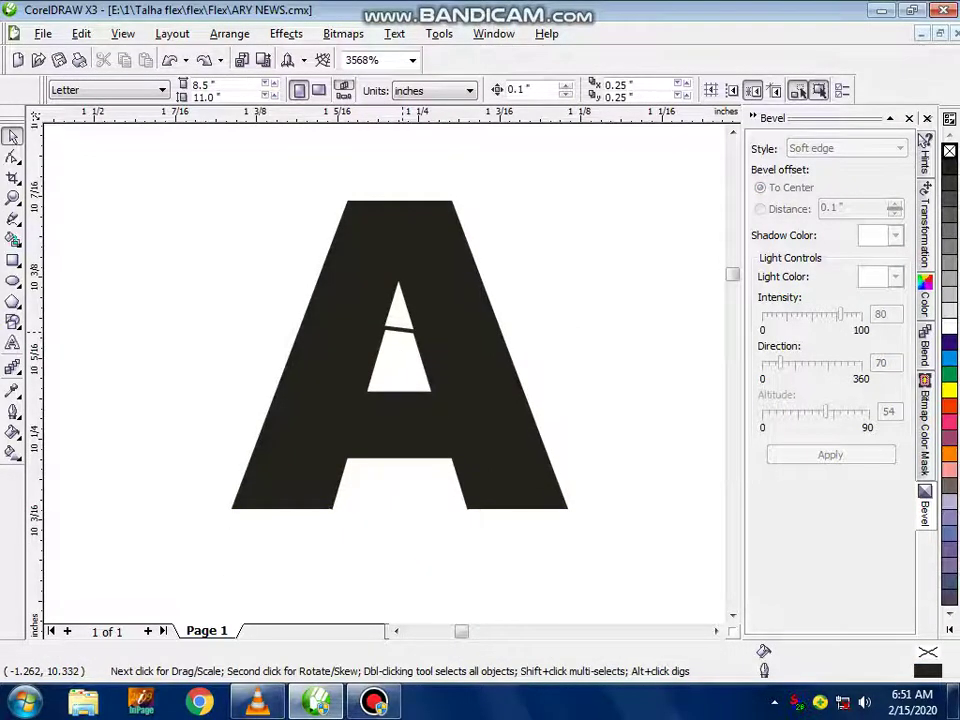
left_click(399, 329)
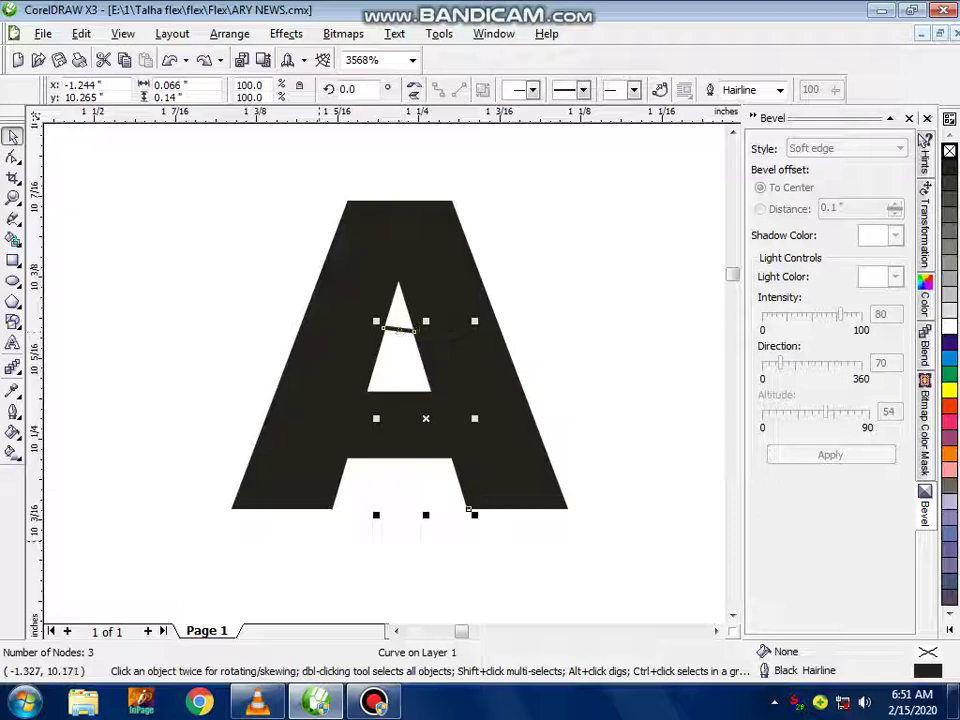
left_click_drag(311, 525, 483, 350)
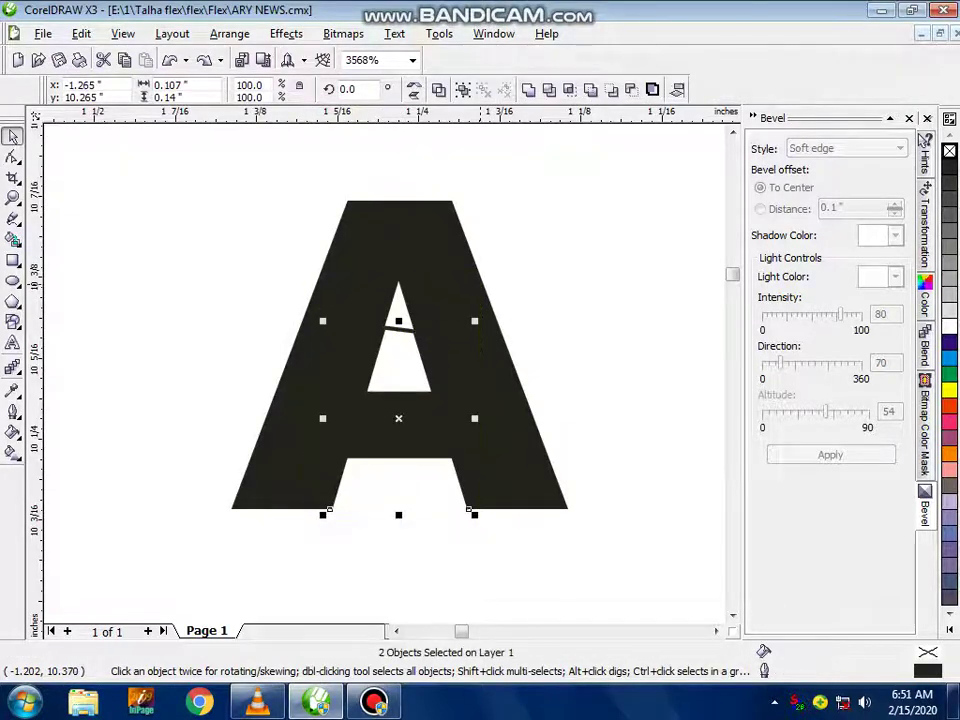
left_click(529, 90)
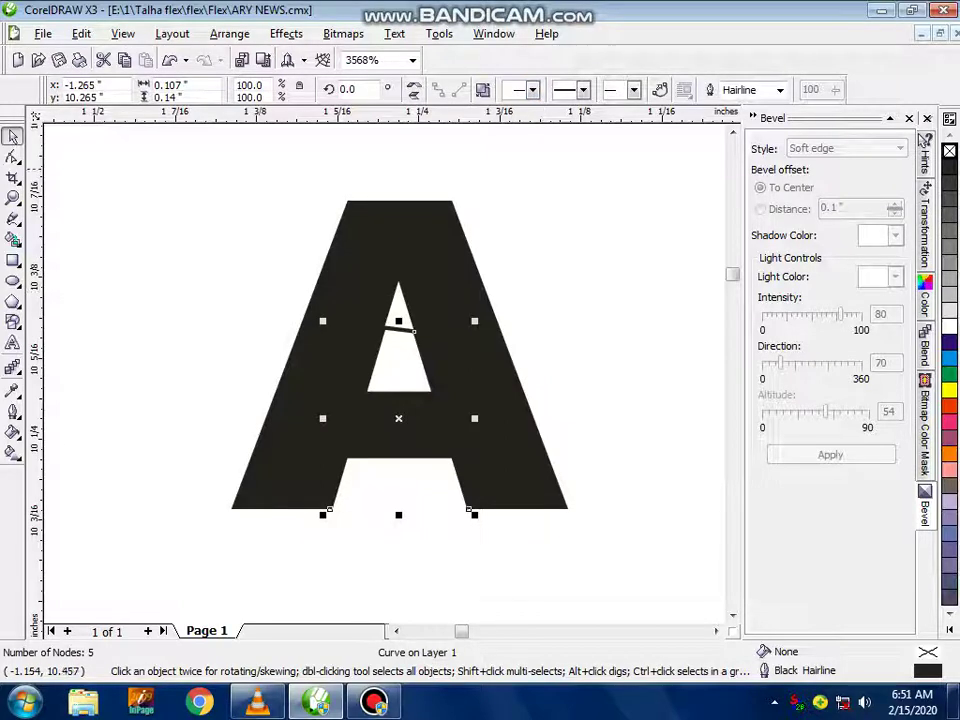
left_click_drag(574, 156, 124, 589)
key("ctrl+l")
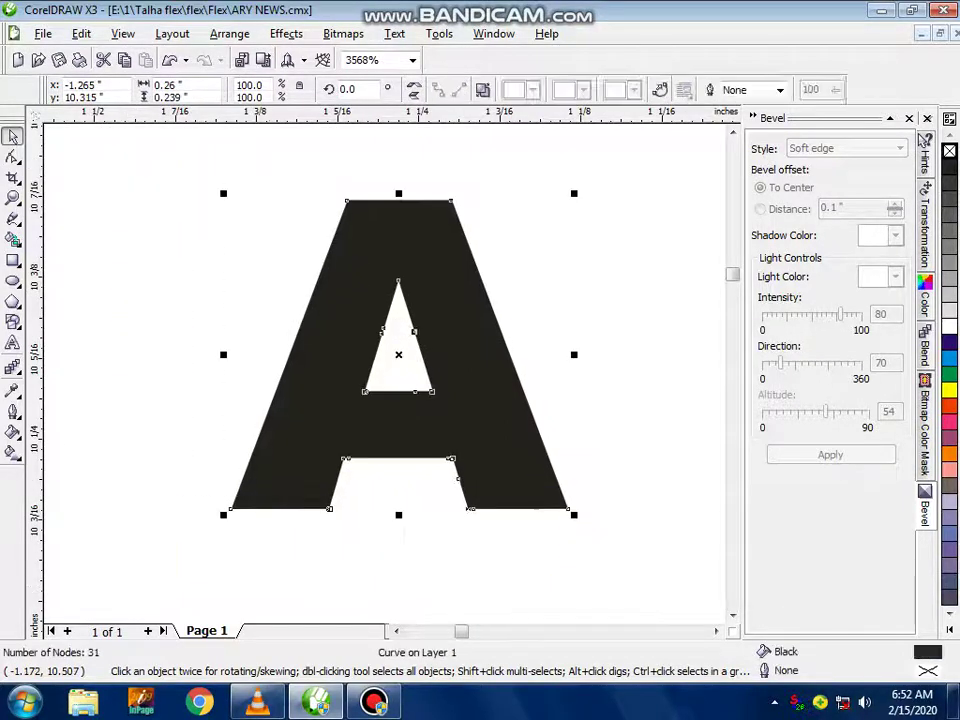
key("Escape")
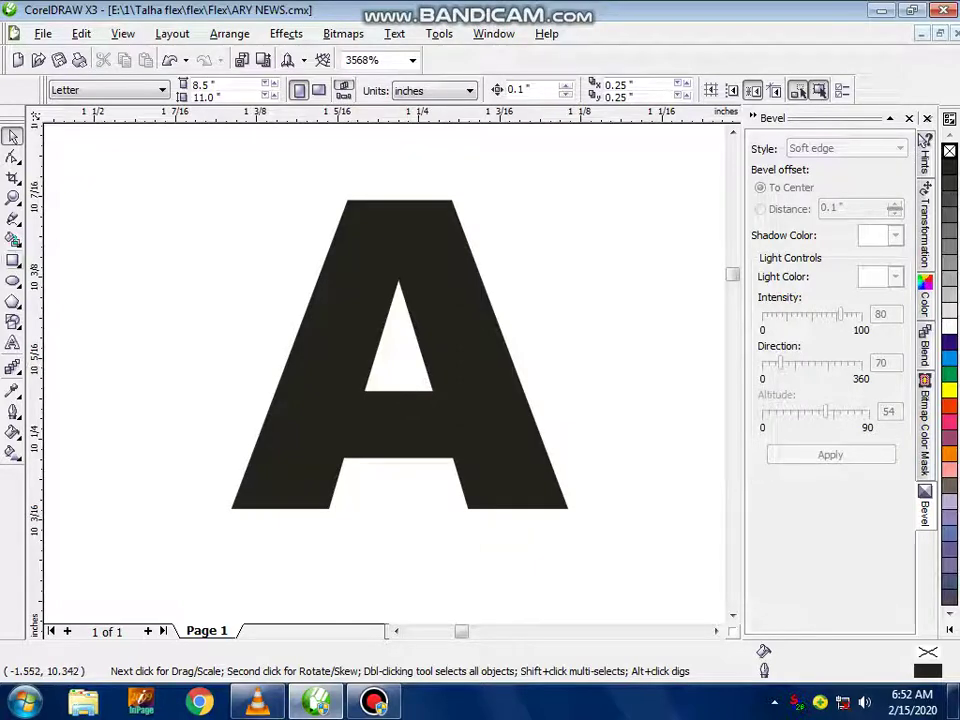
Draw a rectangle about 0.106 by 0.11 inches between the A's inner foot corners, reaching up over the crossbar into the inner triangle
key("F6")
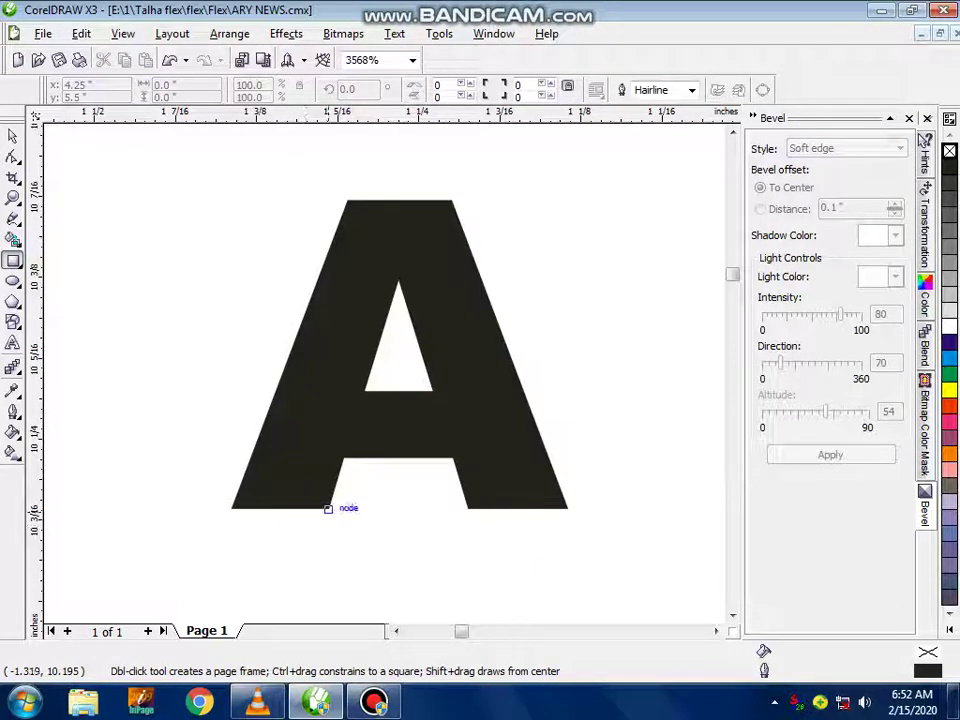
left_click_drag(330, 508, 467, 397)
left_click_drag(397, 391, 397, 360)
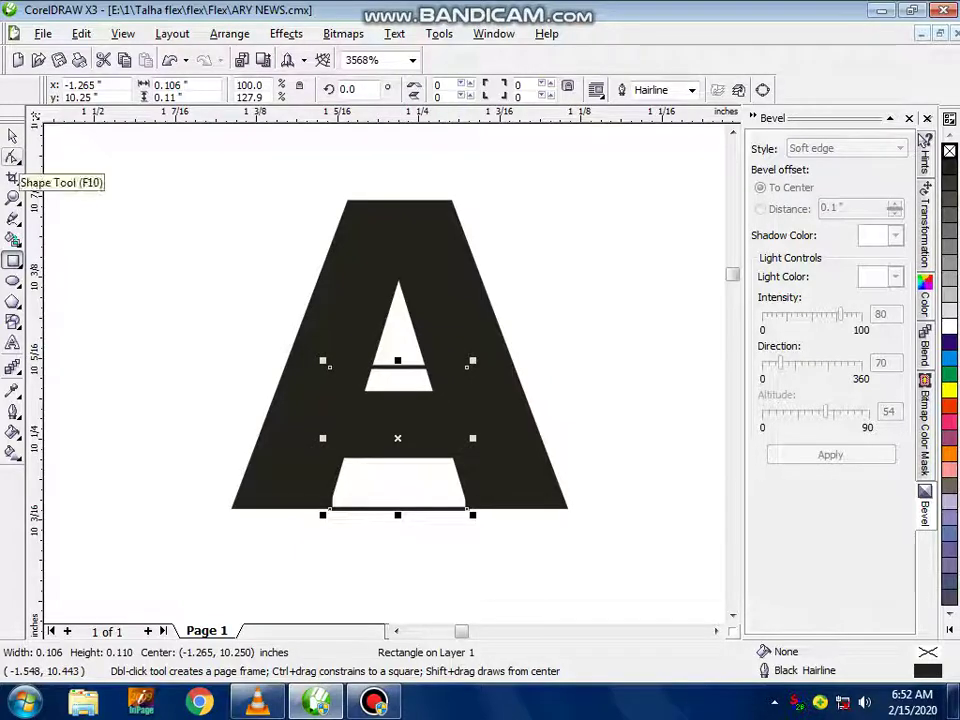
Convert the rectangle to curves and move its two upper corner nodes inward onto the sloping sides of the A's inner triangle
left_click(12, 157)
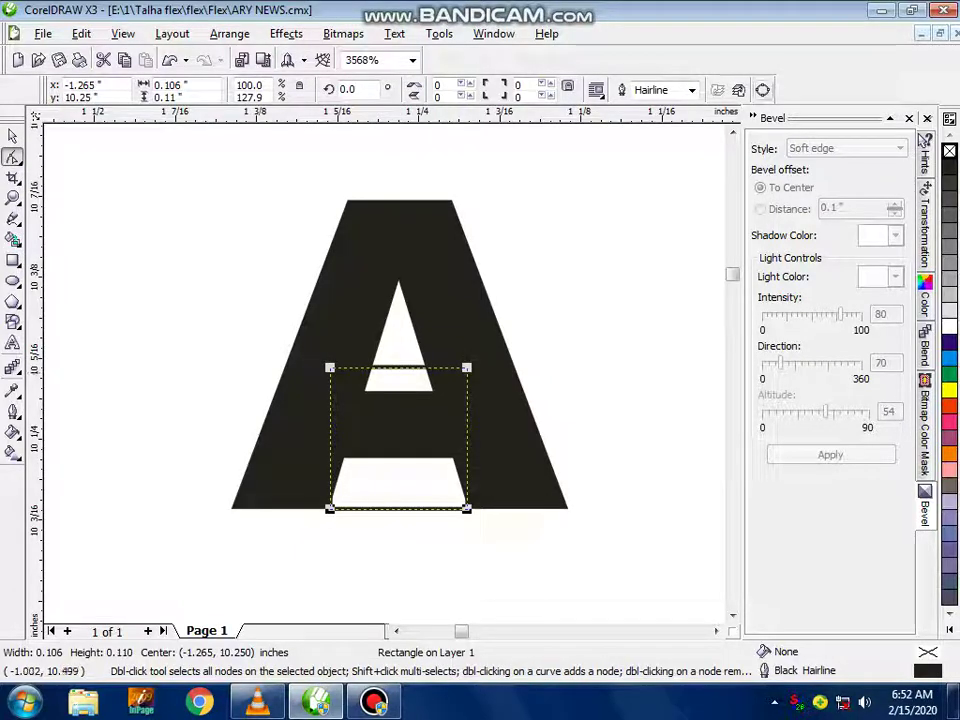
left_click(762, 89)
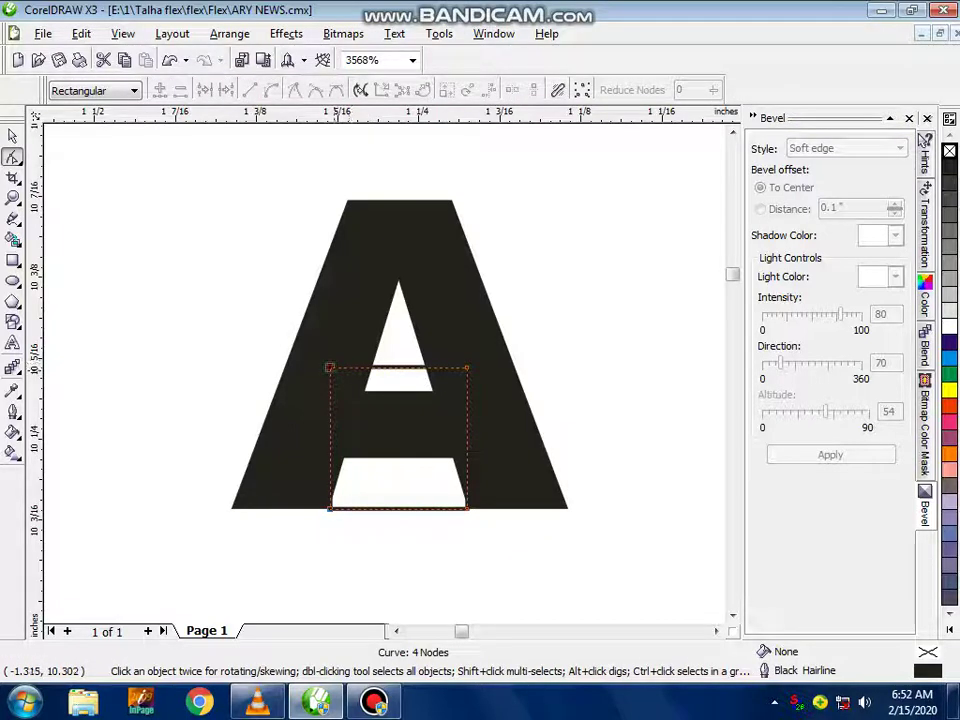
left_click_drag(330, 367, 370, 362)
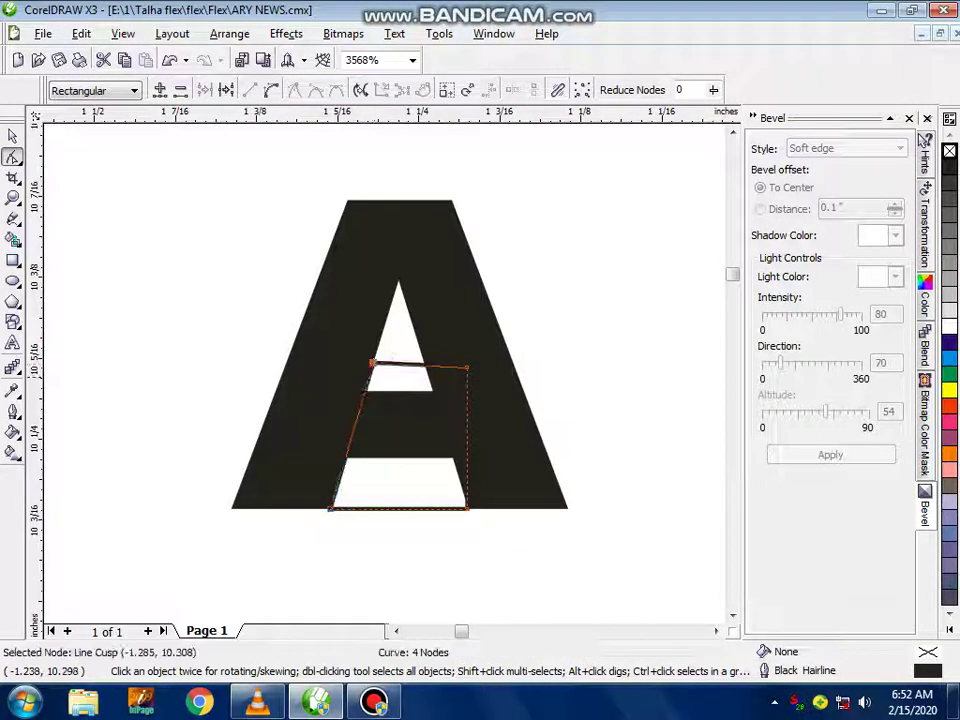
left_click_drag(466, 368, 424, 362)
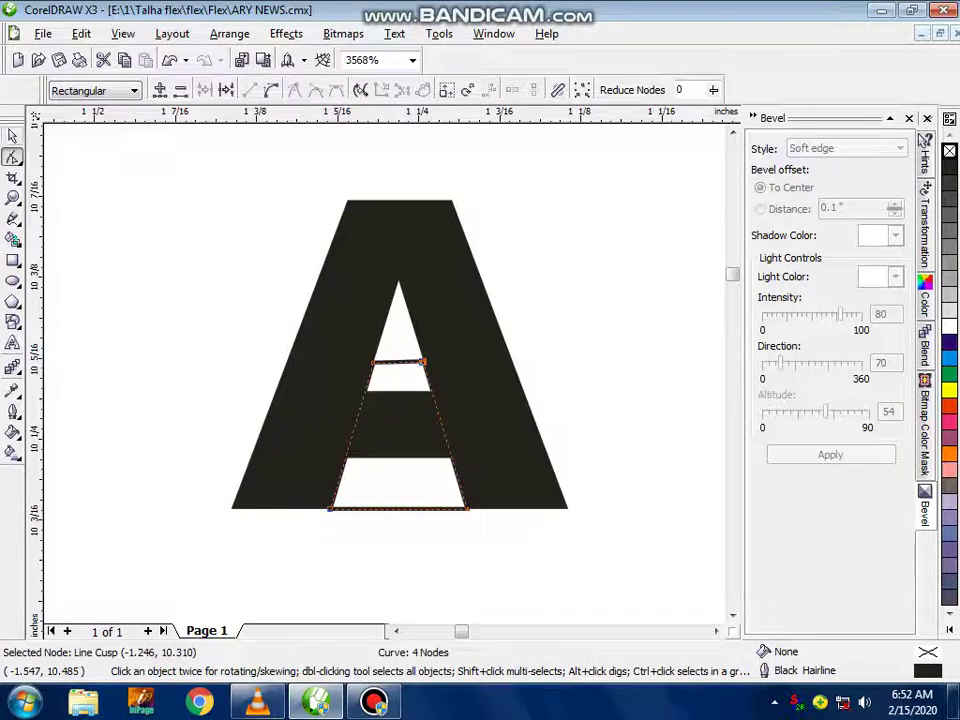
Try to merge the trapezoid with the letter A into one shape and shift the merged letter upward
left_click(12, 135)
left_click(186, 229)
left_click_drag(240, 195, 356, 264)
left_click_drag(272, 170, 612, 510)
left_click(405, 379)
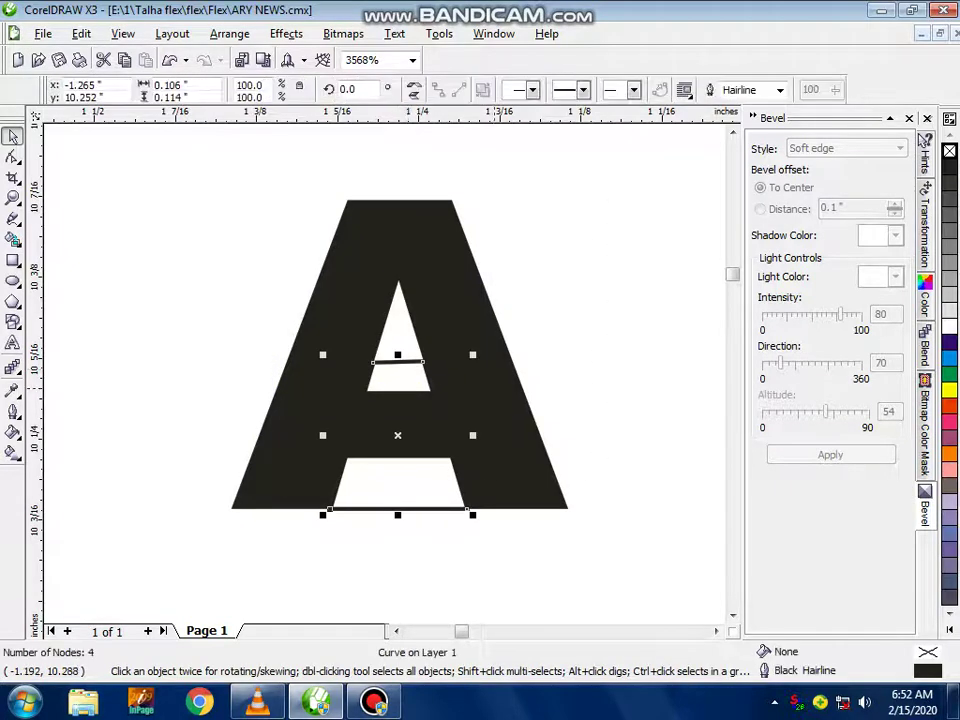
left_click_drag(606, 168, 116, 558)
key("ctrl+l")
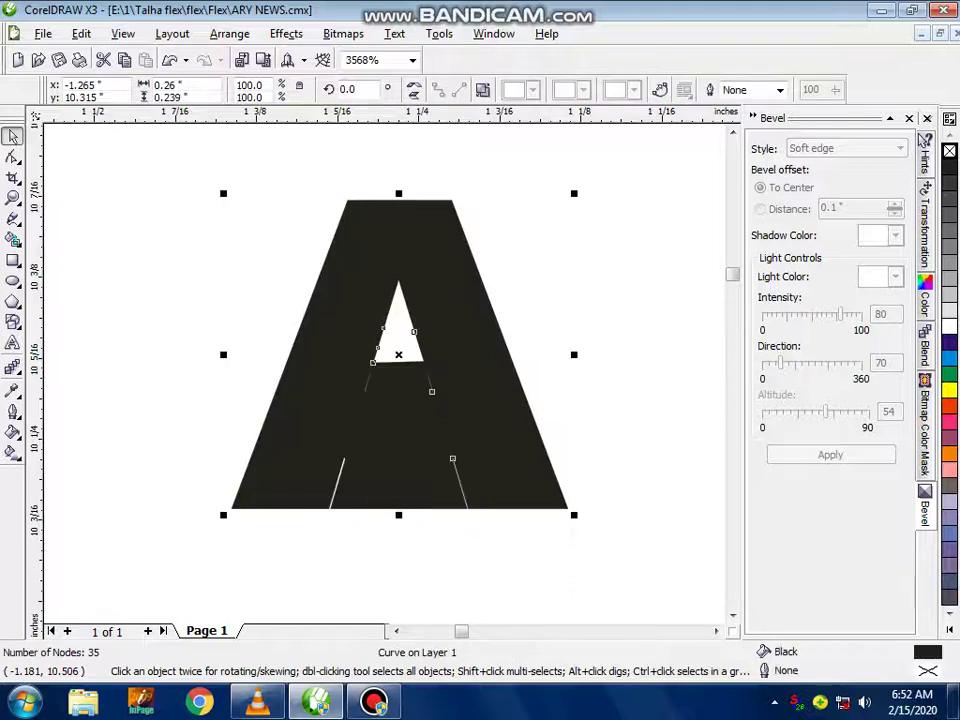
left_click(395, 556)
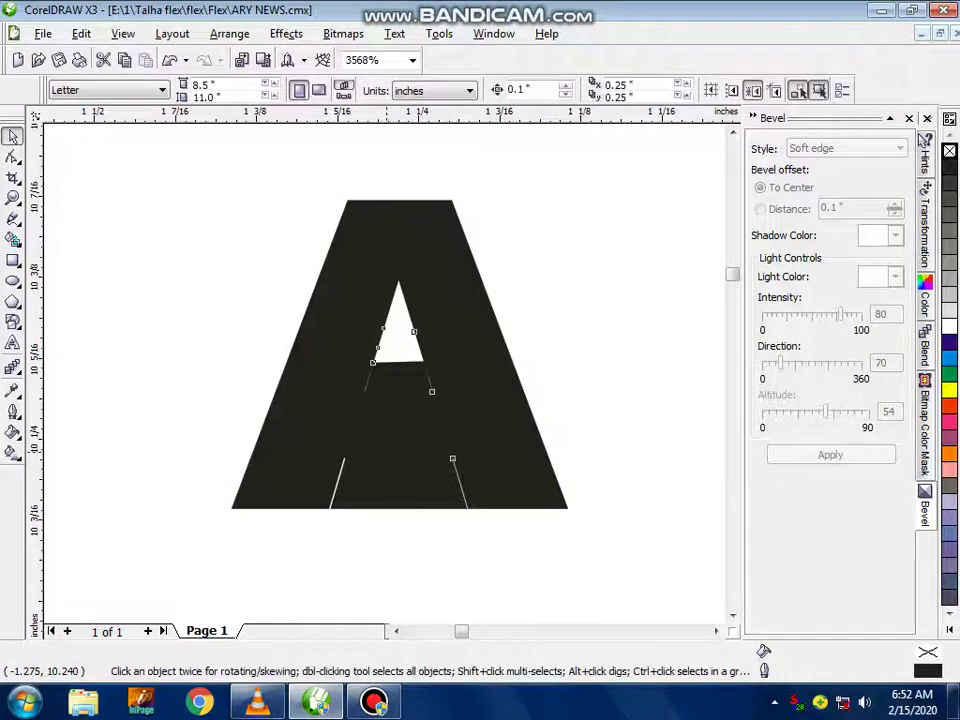
left_click_drag(386, 451, 373, 411)
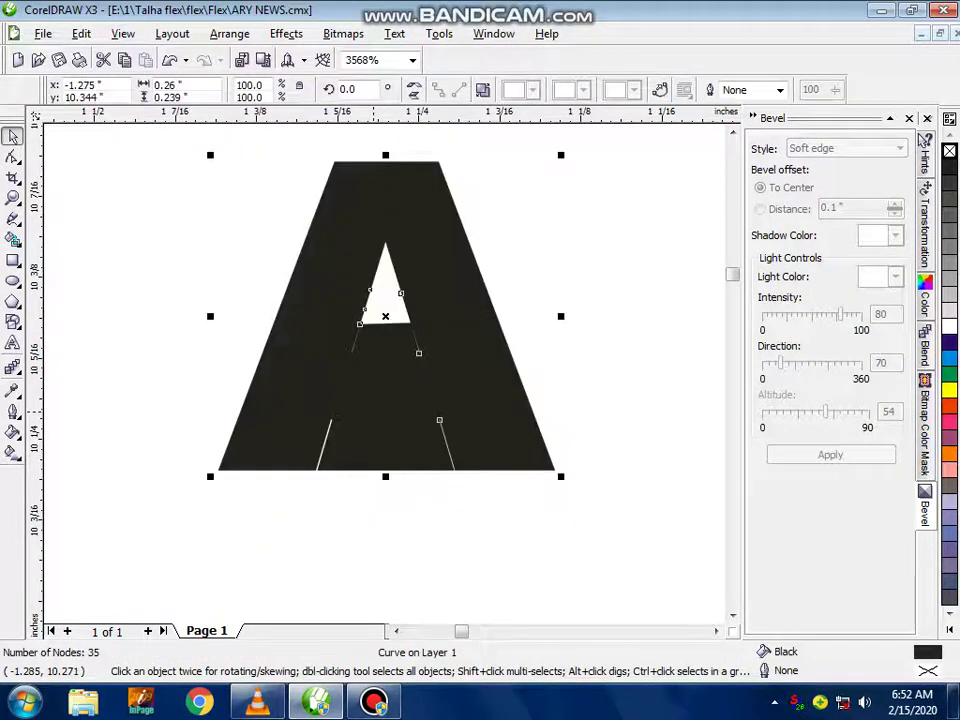
Undo the letter's move and its merge with the trapezoid
key("ctrl+z")
key("ctrl+z")
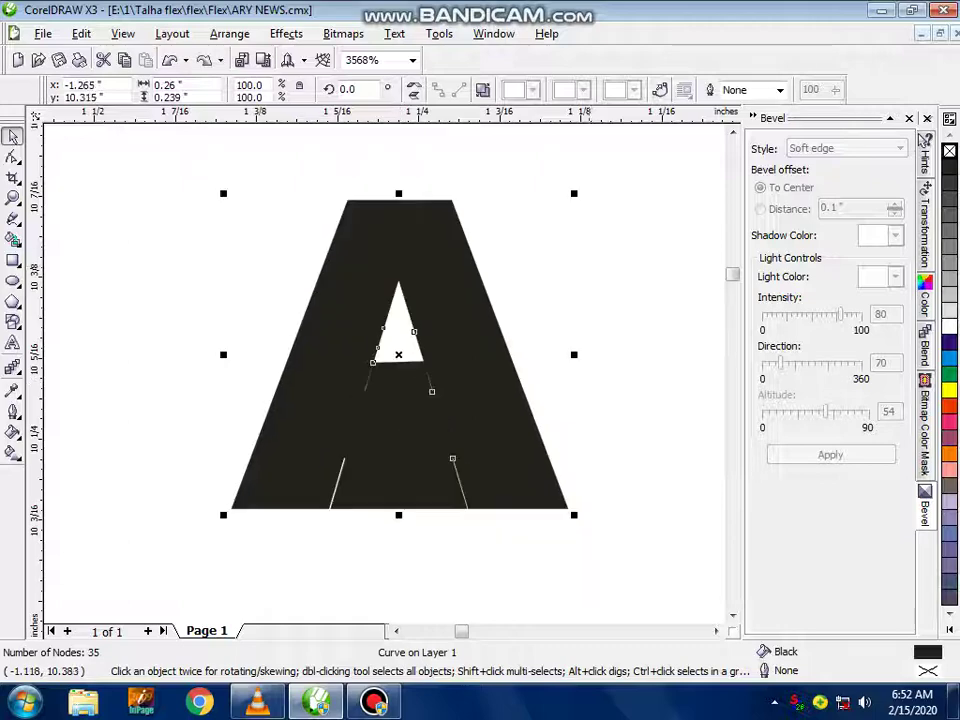
key("ctrl+z")
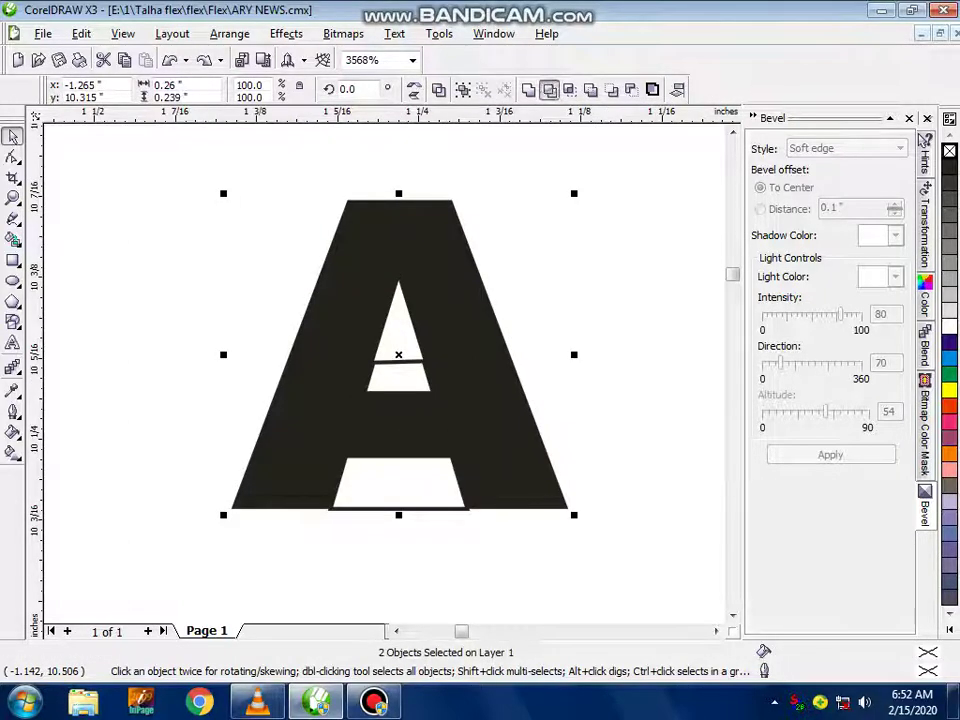
Trim the letter A with the trapezoid to remove the crossbar, move the trapezoid out of the way and delete it
key("ctrl+z")
key("Escape")
left_click_drag(399, 432, 391, 500)
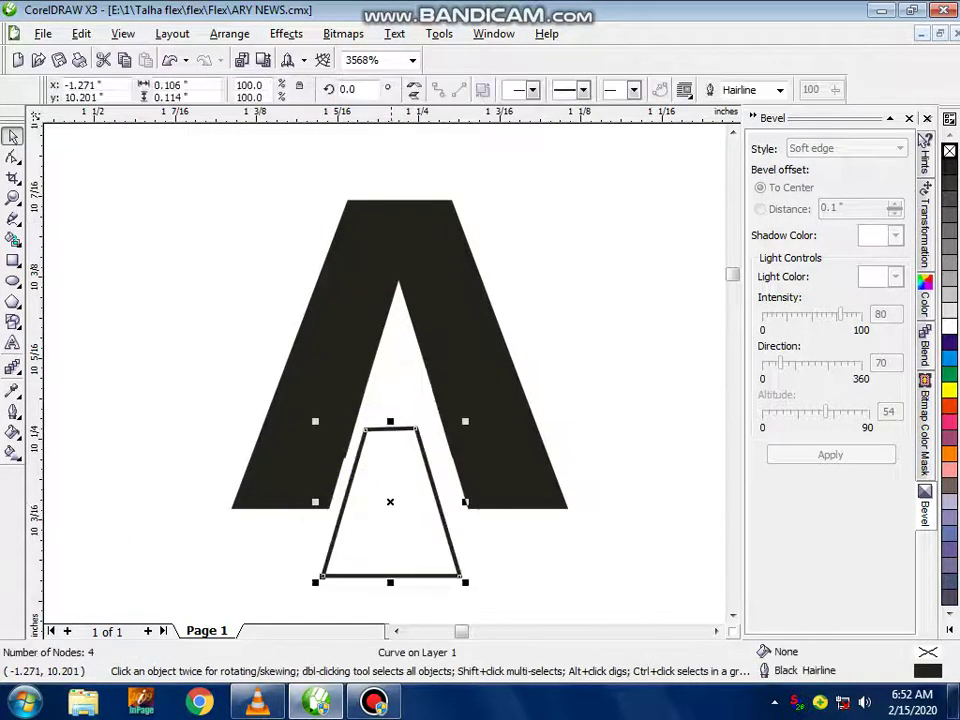
key("Delete")
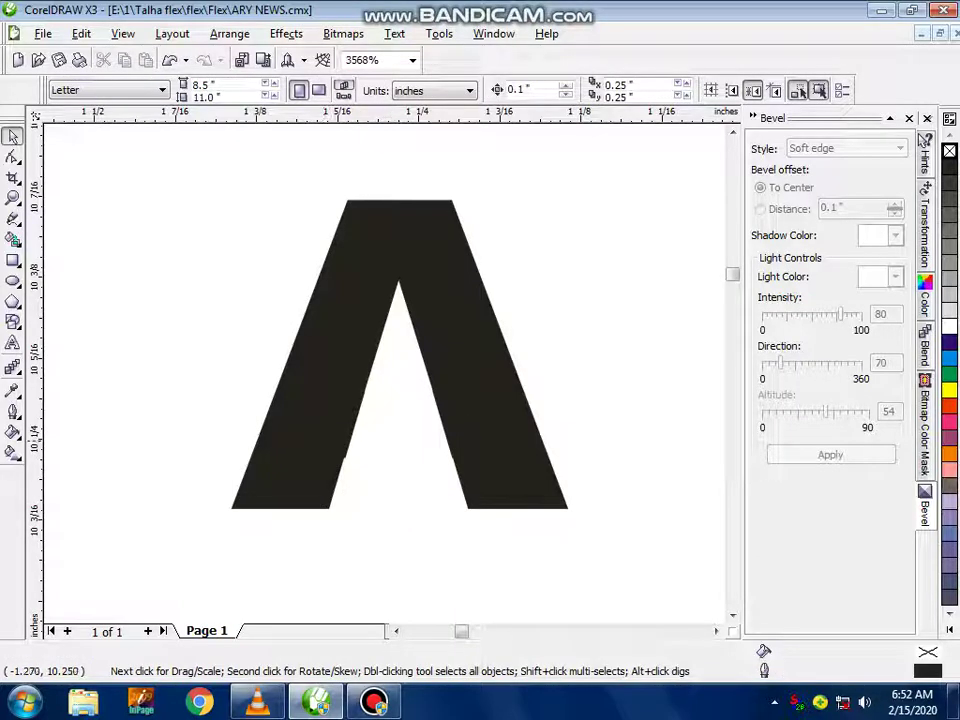
Add the letters R and Y as two separate 24 pt artistic text objects beside the customized A, above the frame
key("F4")
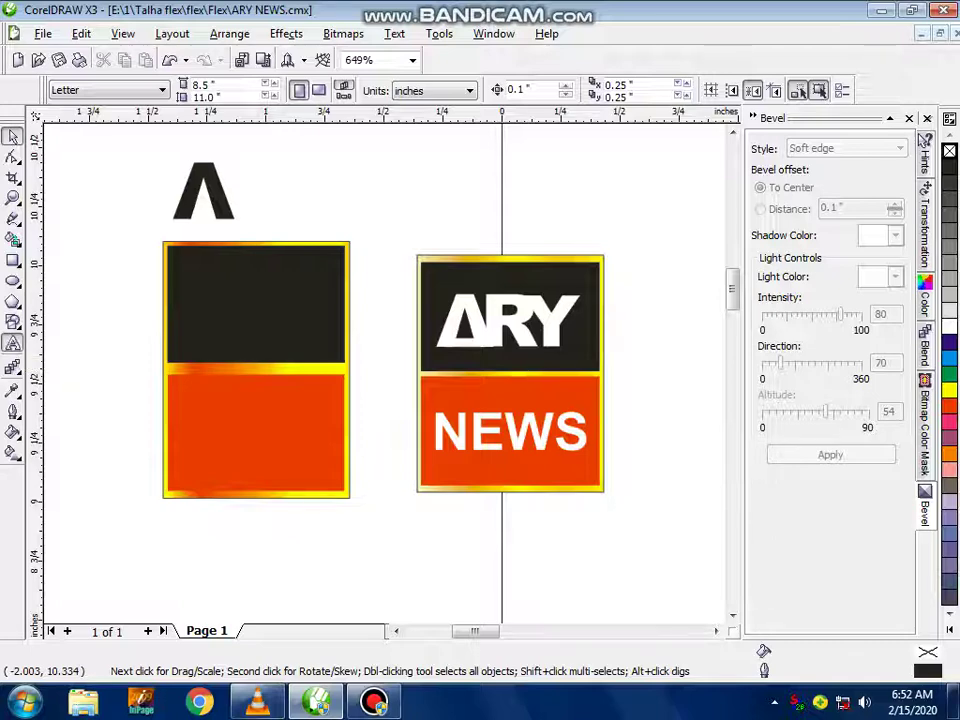
left_click(13, 343)
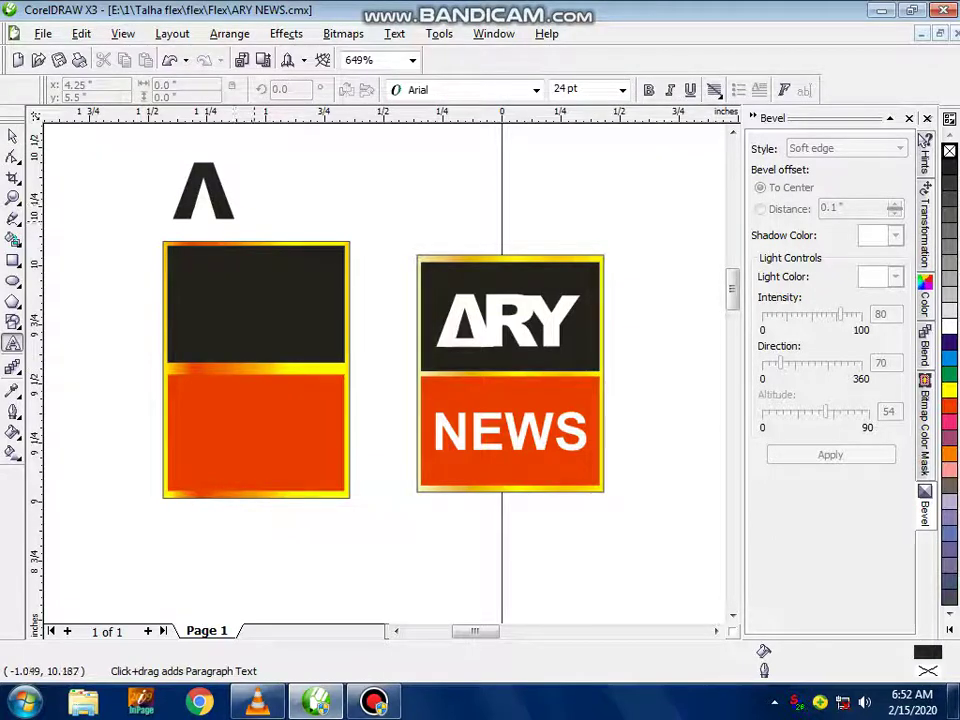
left_click(253, 219)
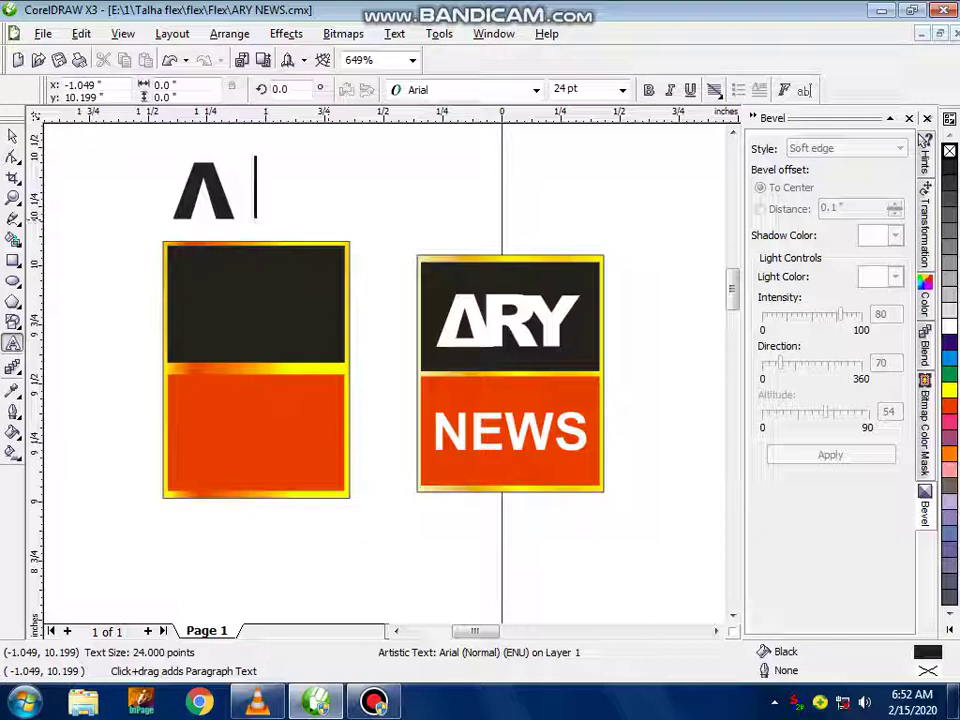
type("R")
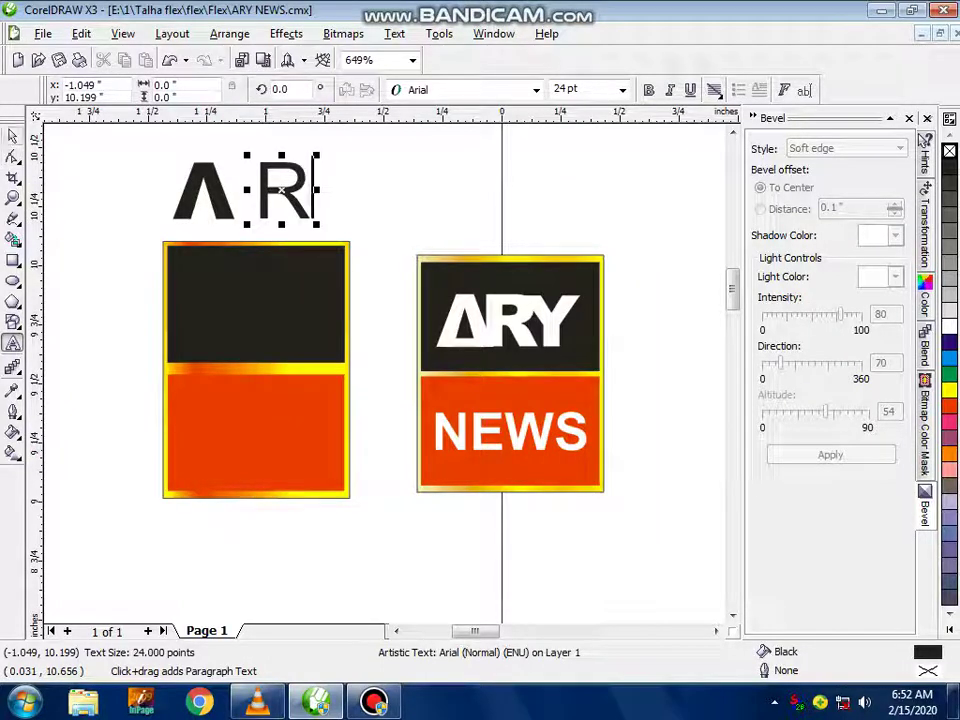
key("ctrl+space")
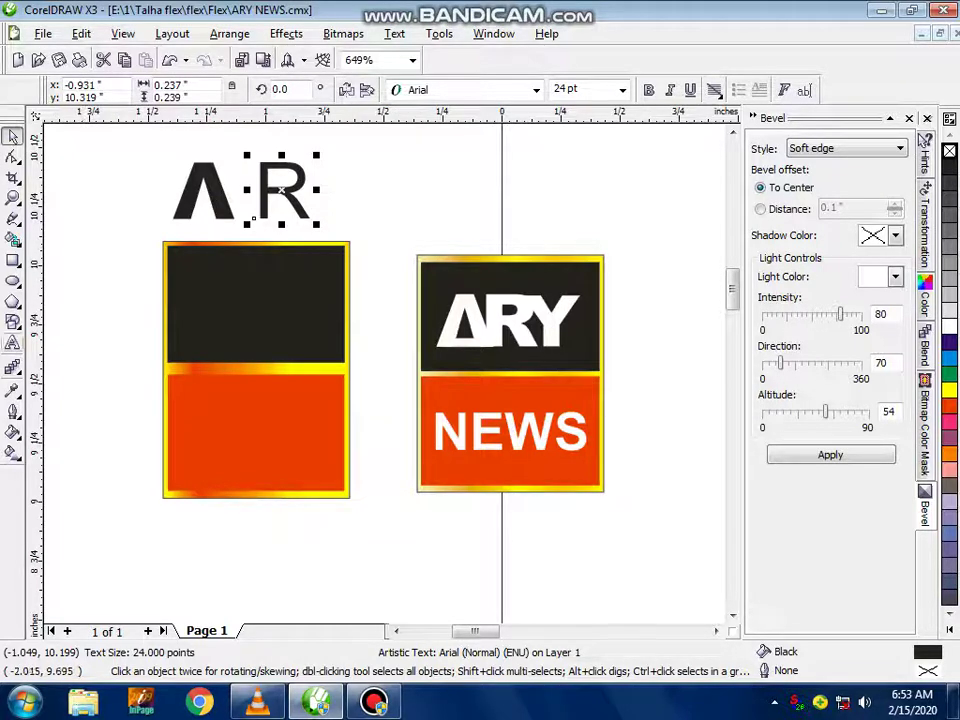
left_click(13, 343)
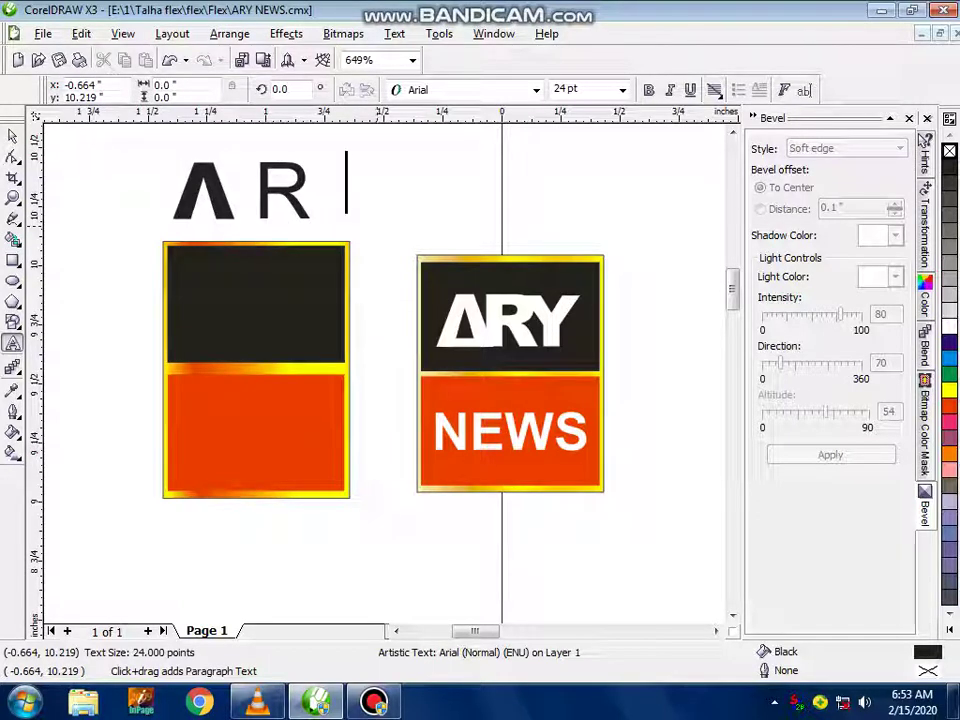
type("Y")
left_click(13, 135)
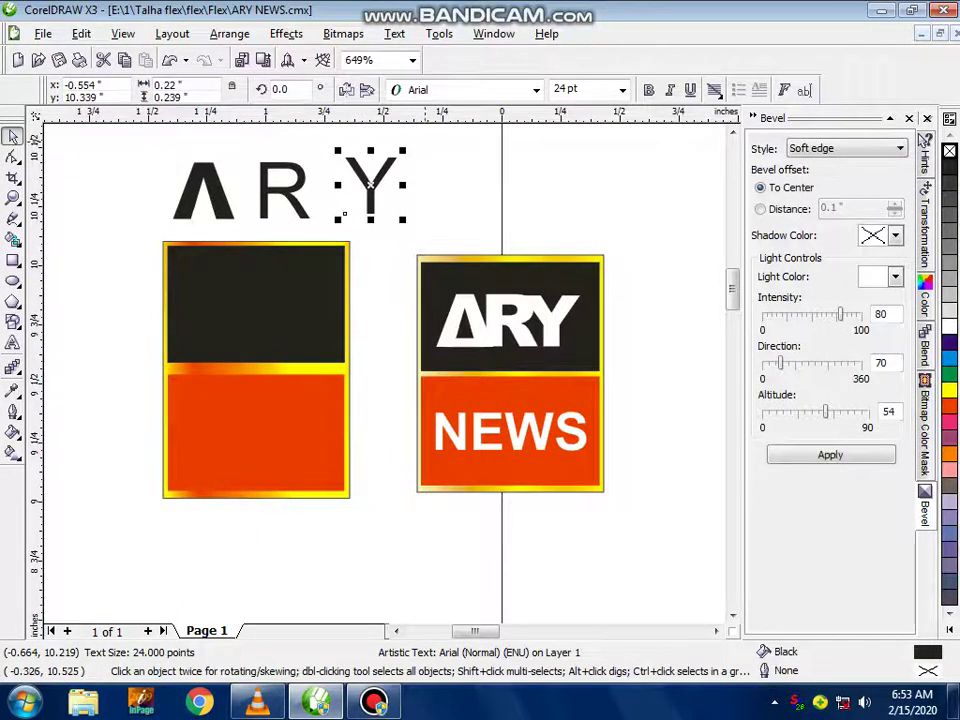
Set the font of the letters R and Y to Arial Black
left_click_drag(425, 141, 247, 241)
left_click(536, 90)
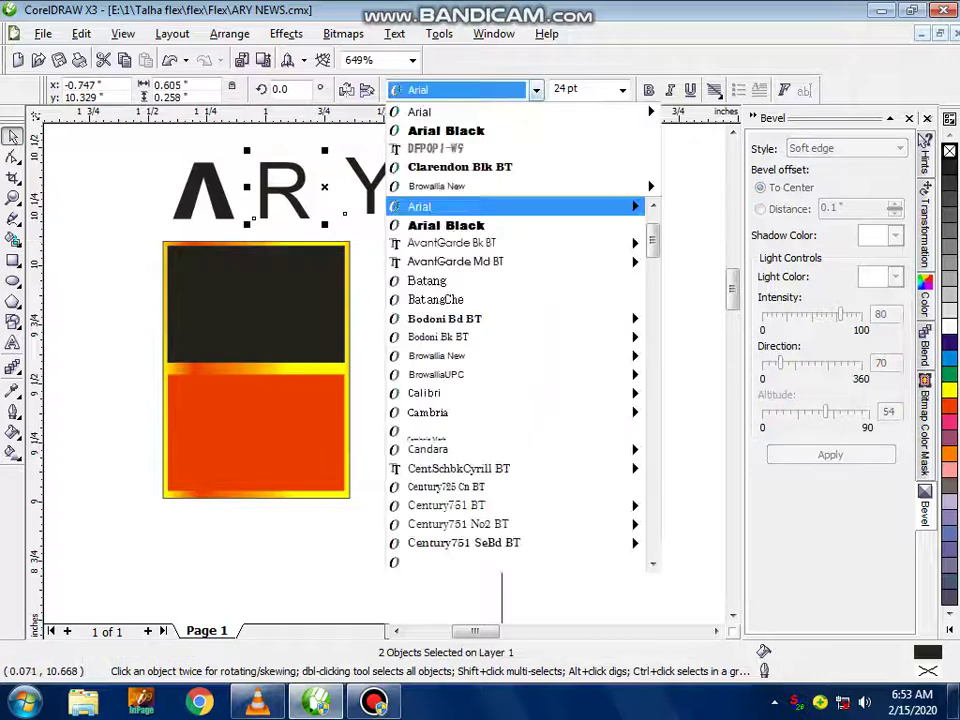
key("Down")
key("Return")
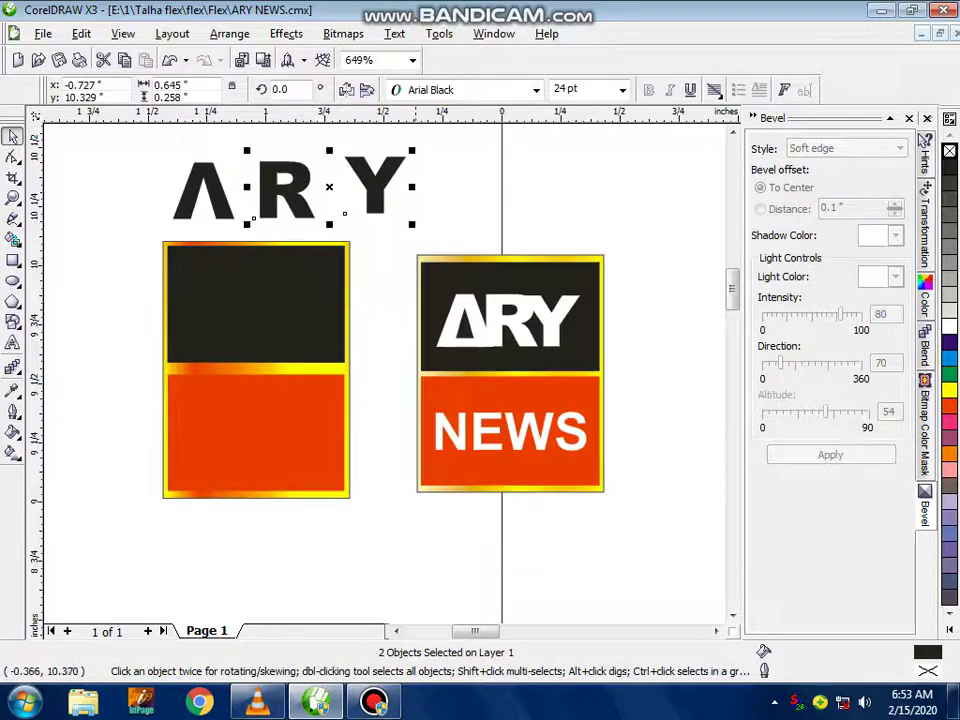
key("Escape")
Move the letter R against the A so that its stem overlaps the A's foot and both share the same baseline
scroll(165, 234, "up", 4)
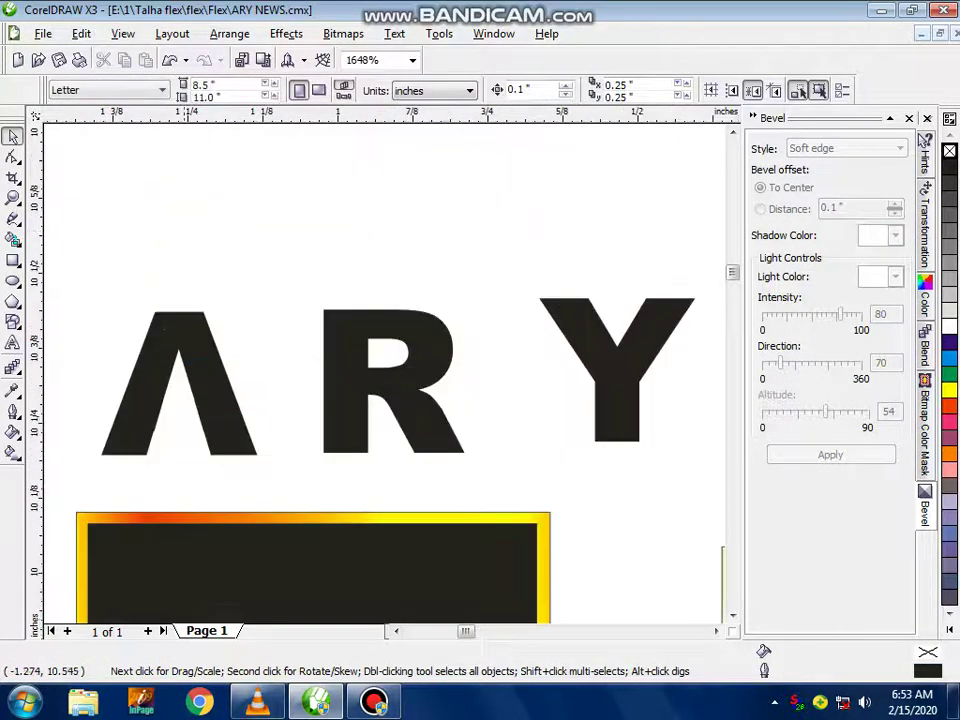
left_click_drag(437, 355, 359, 354)
key("F2")
left_click_drag(409, 401, 144, 496)
left_click_drag(399, 322, 393, 324)
key("F3")
left_click(465, 426)
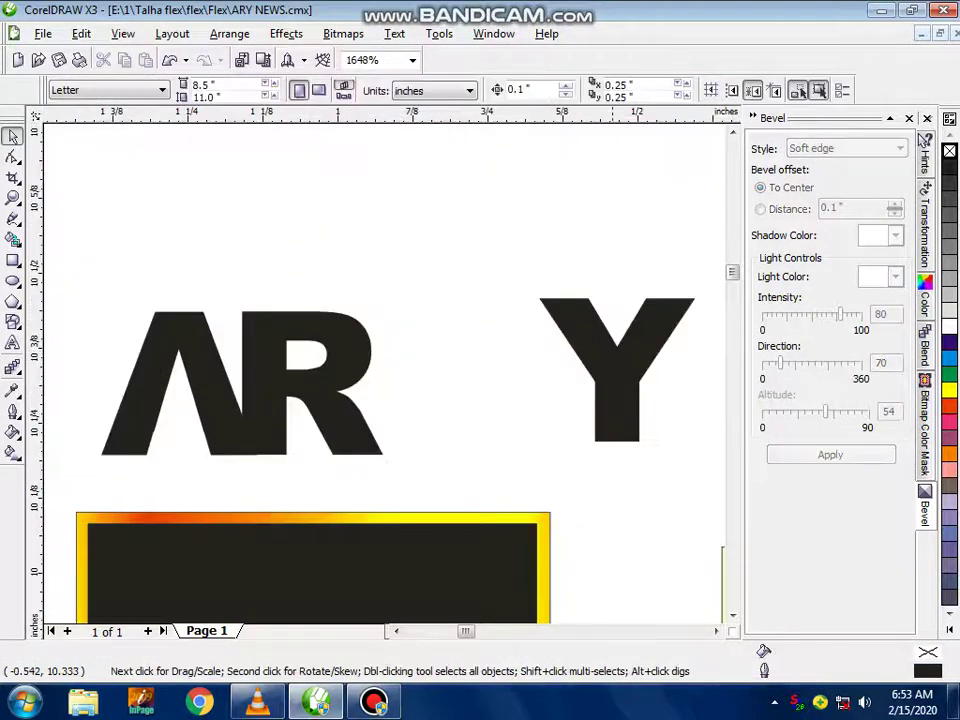
Move the letter Y against the R so that they join at the upper edge and align with the other letters
left_click_drag(617, 369, 424, 374)
mouse_move(424, 435)
left_mouse_down()
mouse_move(424, 448)
mouse_move(406, 441)
left_mouse_up()
left_click_drag(538, 441, 545, 440)
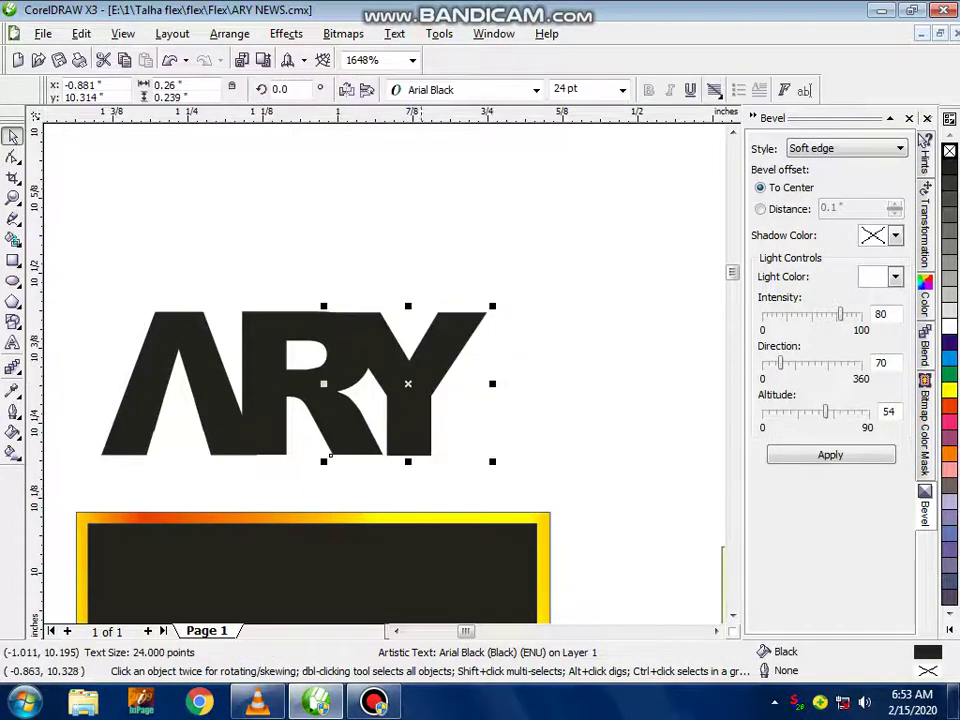
left_click(670, 365)
Select the three ARY letters together and move them onto the black panel of the new frame
key("F3")
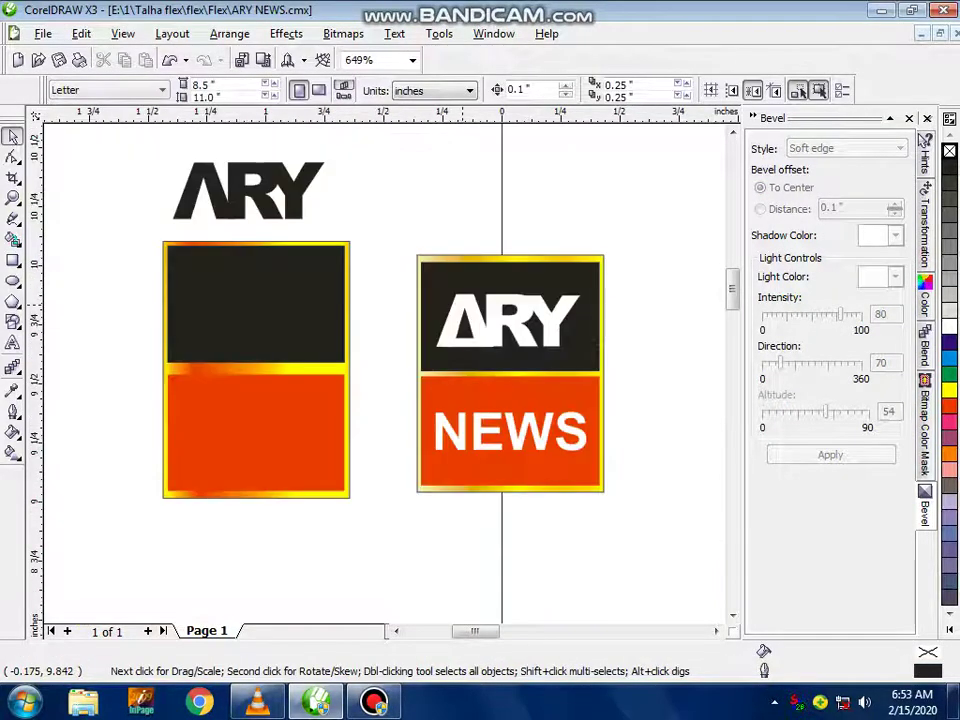
left_click_drag(359, 224, 121, 117)
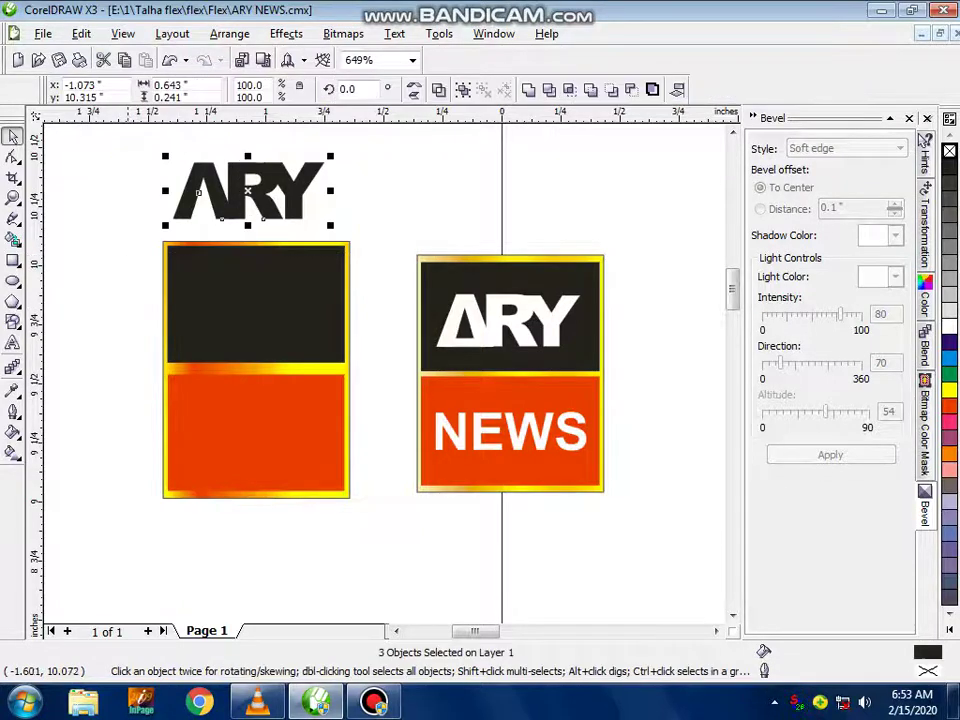
left_click_drag(248, 191, 265, 295)
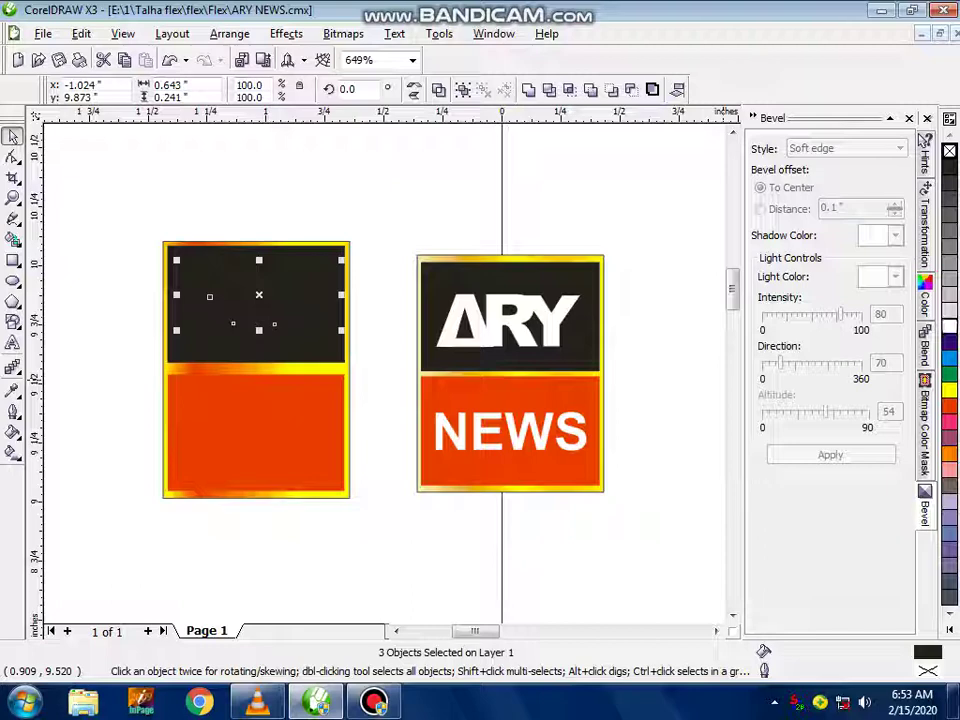
Fill the three ARY letters with white and enlarge them to about 0.687 by 0.257 inches, centred within the new black panel
left_click(948, 328)
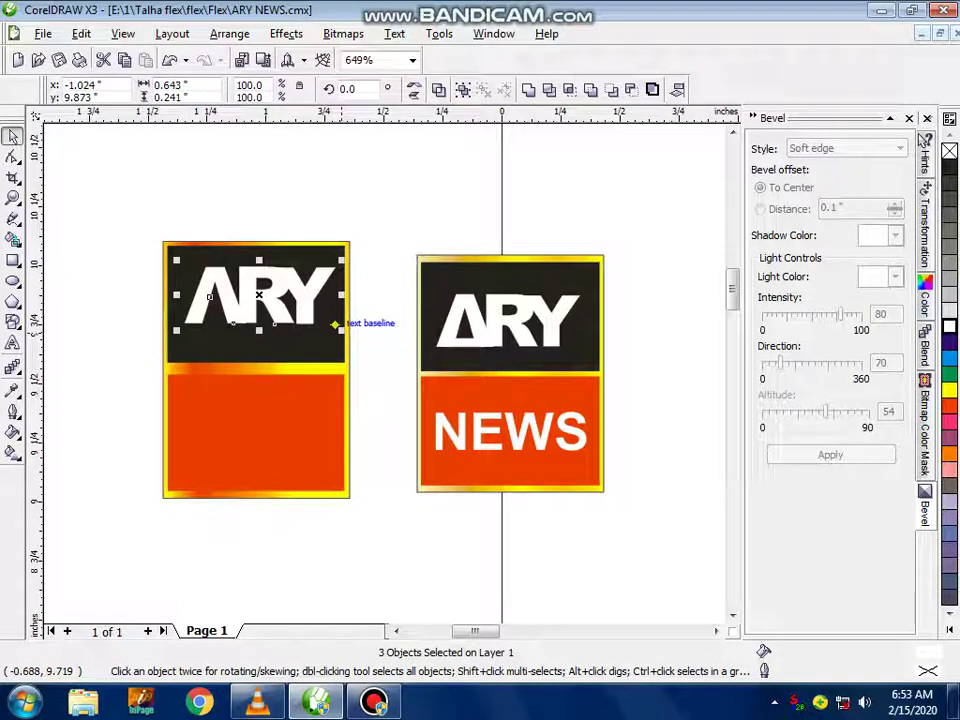
key("Down")
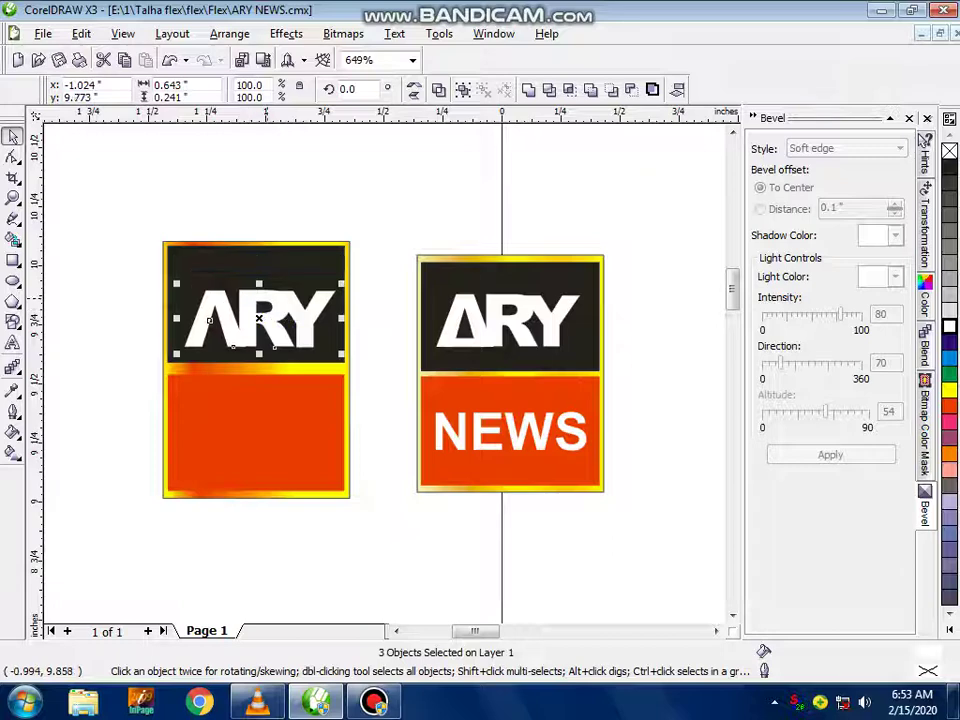
left_click_drag(266, 317, 258, 303)
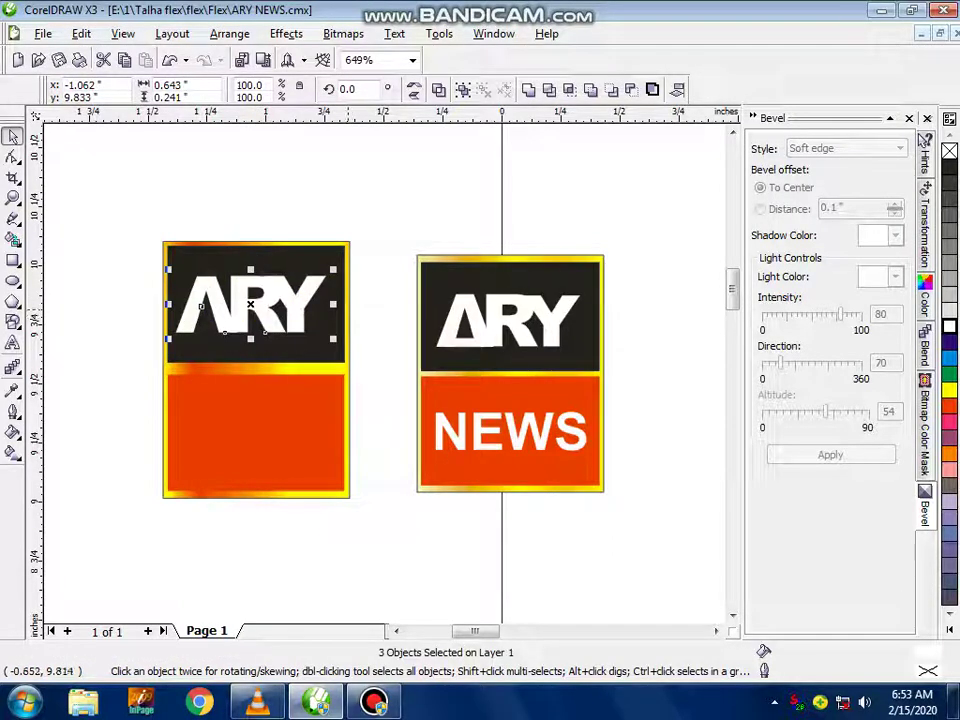
left_click_drag(328, 333, 342, 341)
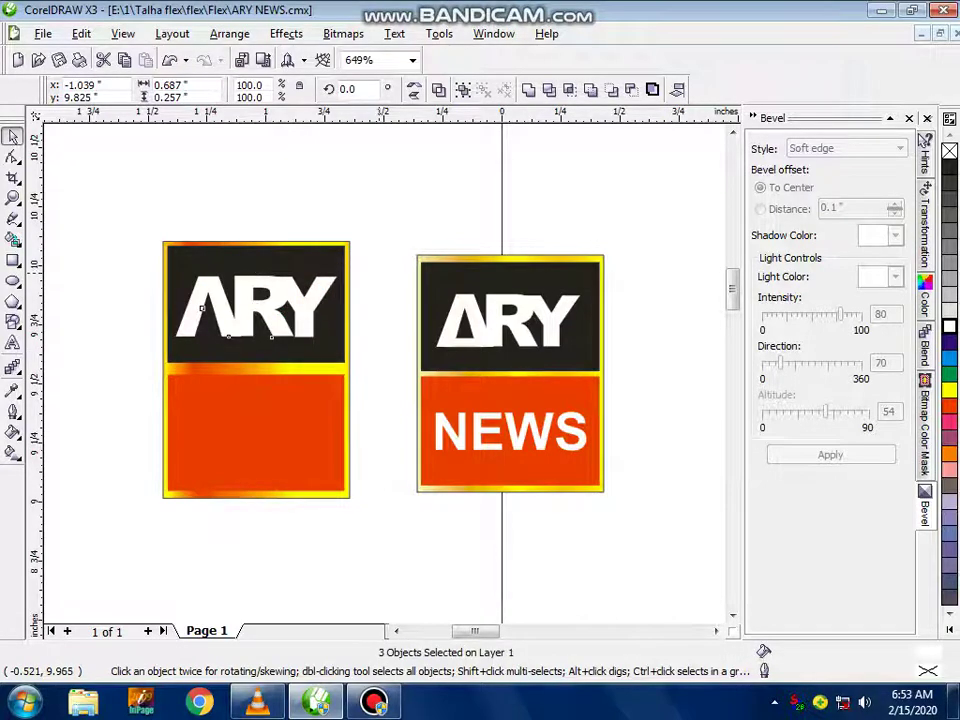
left_click(379, 274)
Draw a white rectangle without outline, about 0.161 by 0.044 inches, across the feet of the new A to close its base
key("F2")
left_click_drag(154, 302, 293, 351)
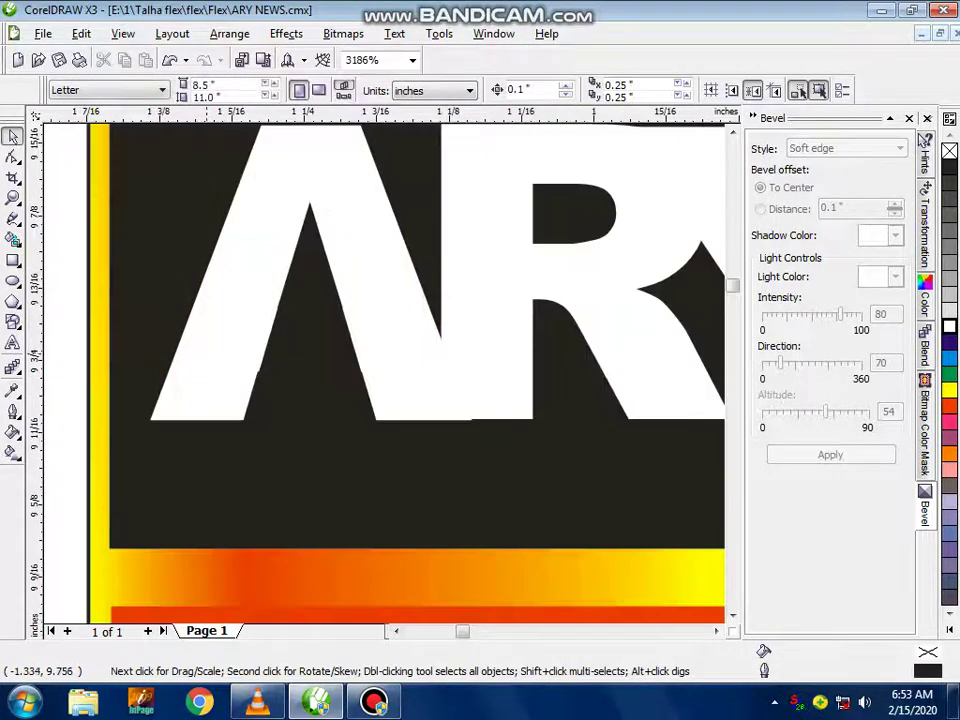
left_click(13, 260)
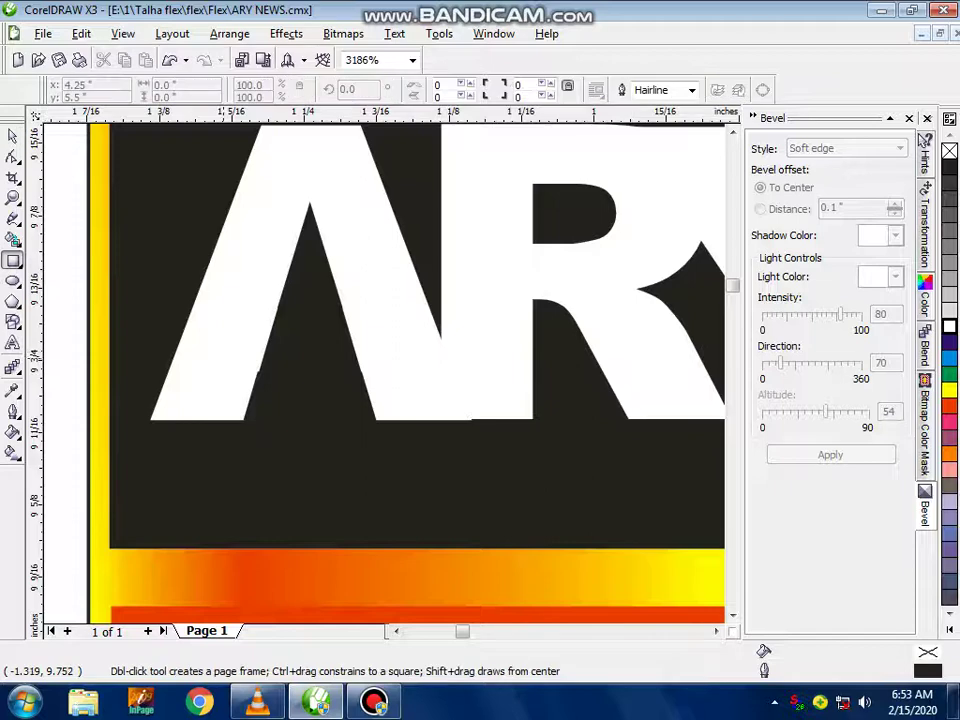
left_click_drag(223, 370, 410, 418)
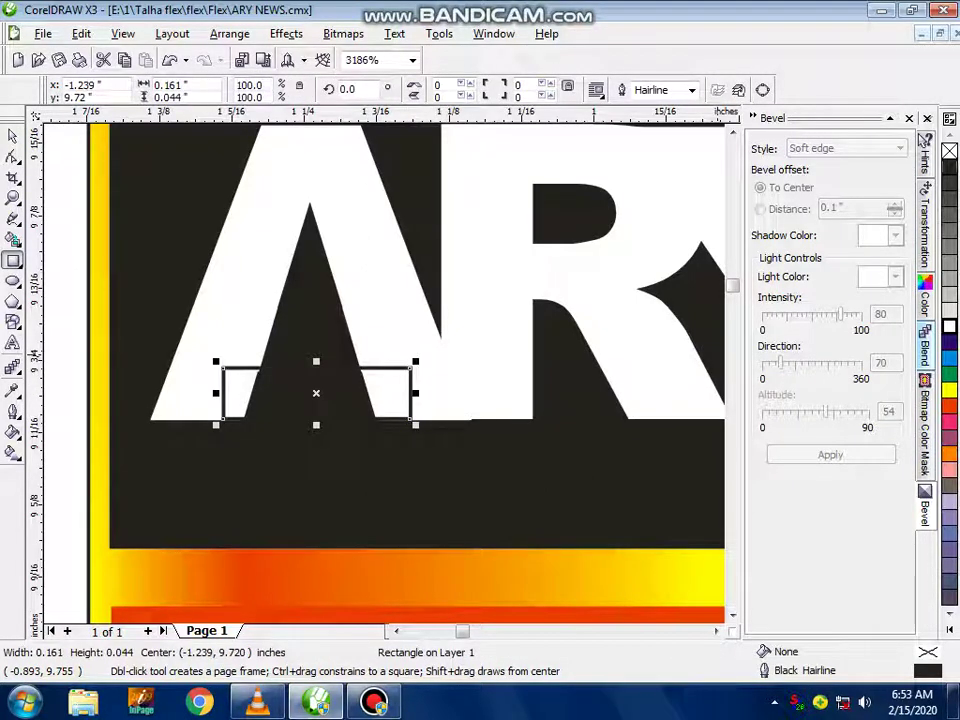
right_click(949, 151)
left_click(949, 326)
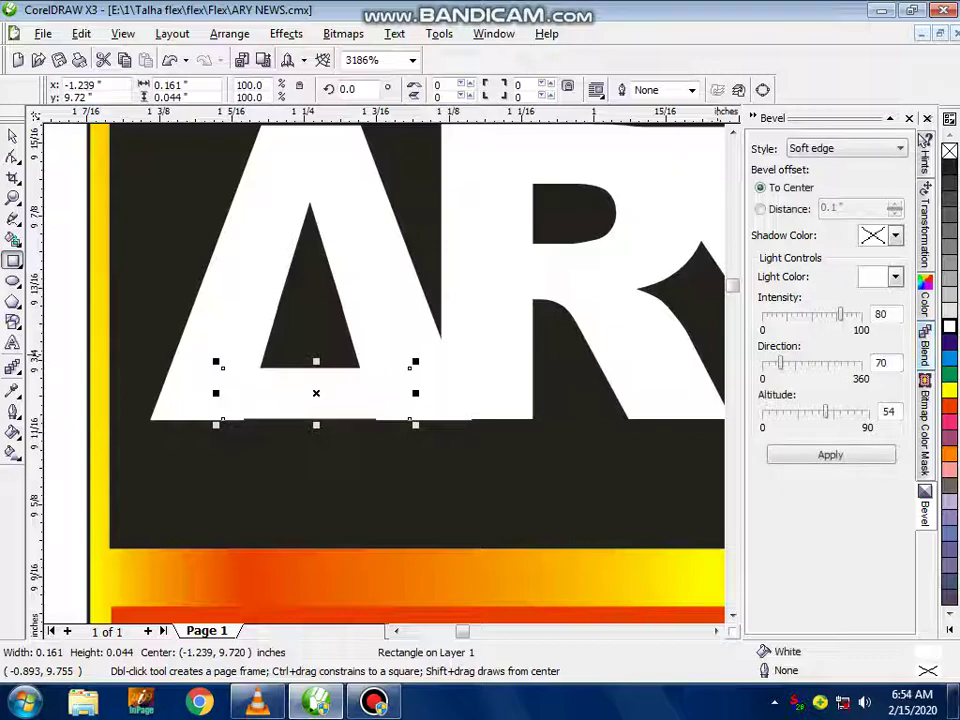
key("F4")
key("space")
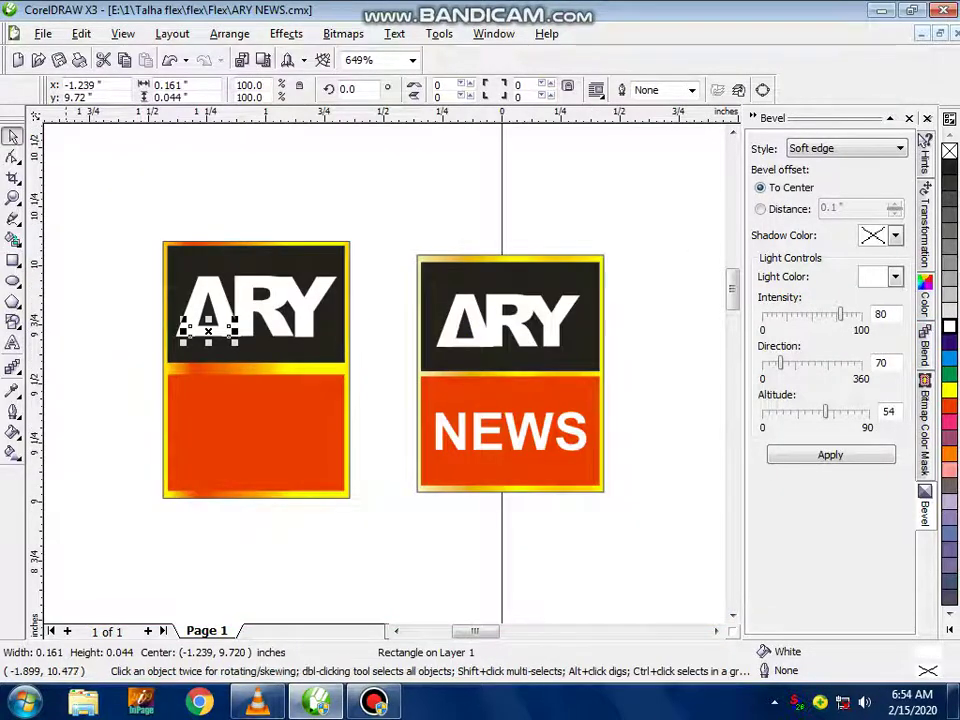
key("Escape")
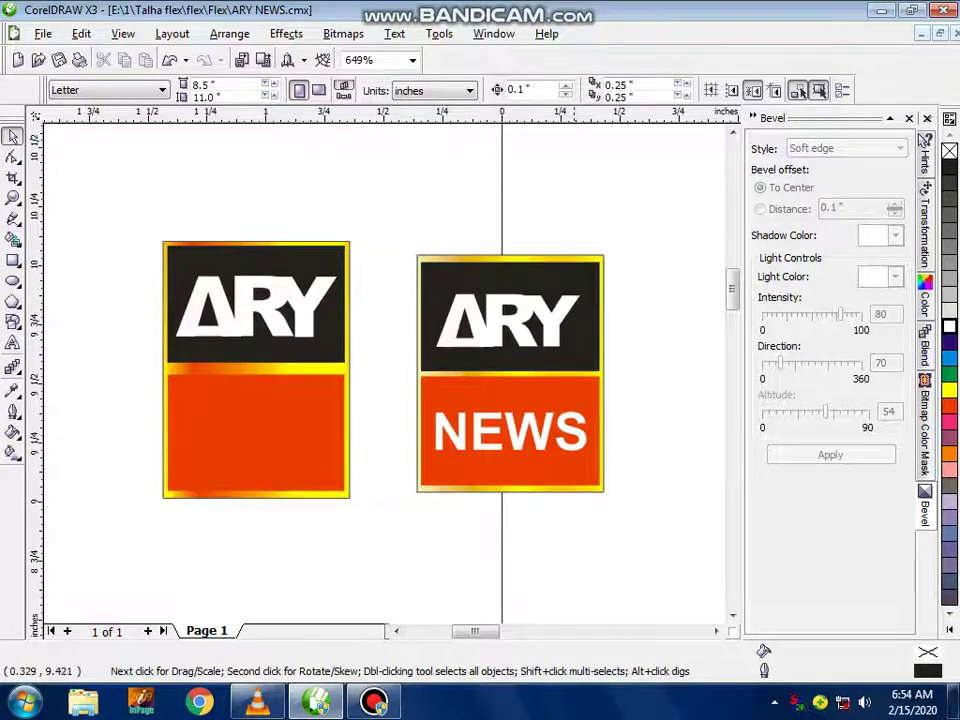
Add the artistic text NEWS in regular Arial 24 pt above the new frame
left_click(13, 343)
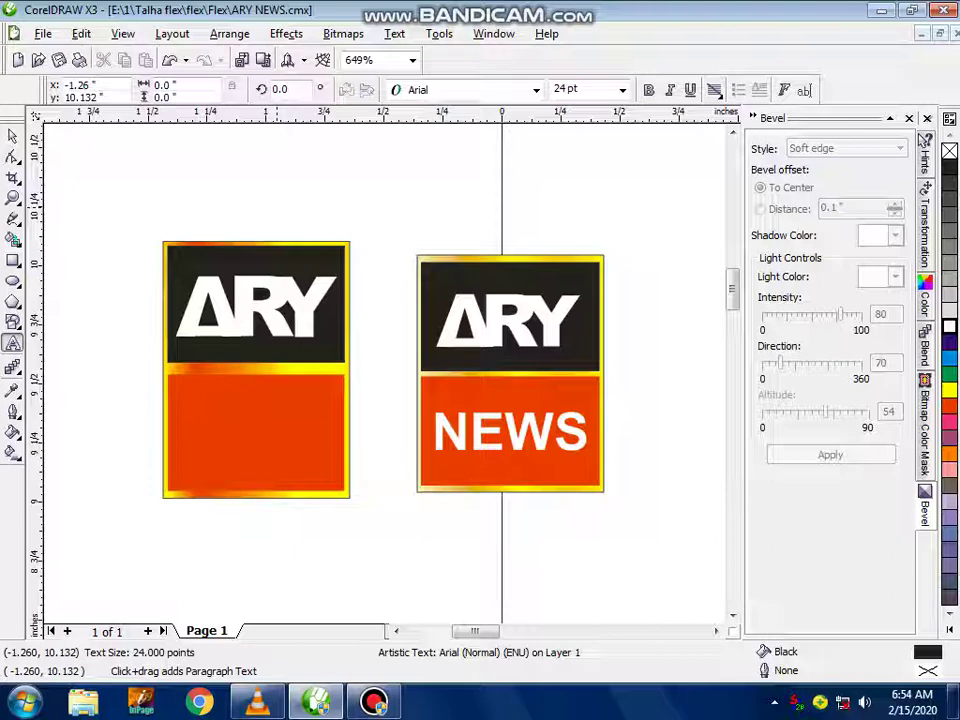
type("NES")
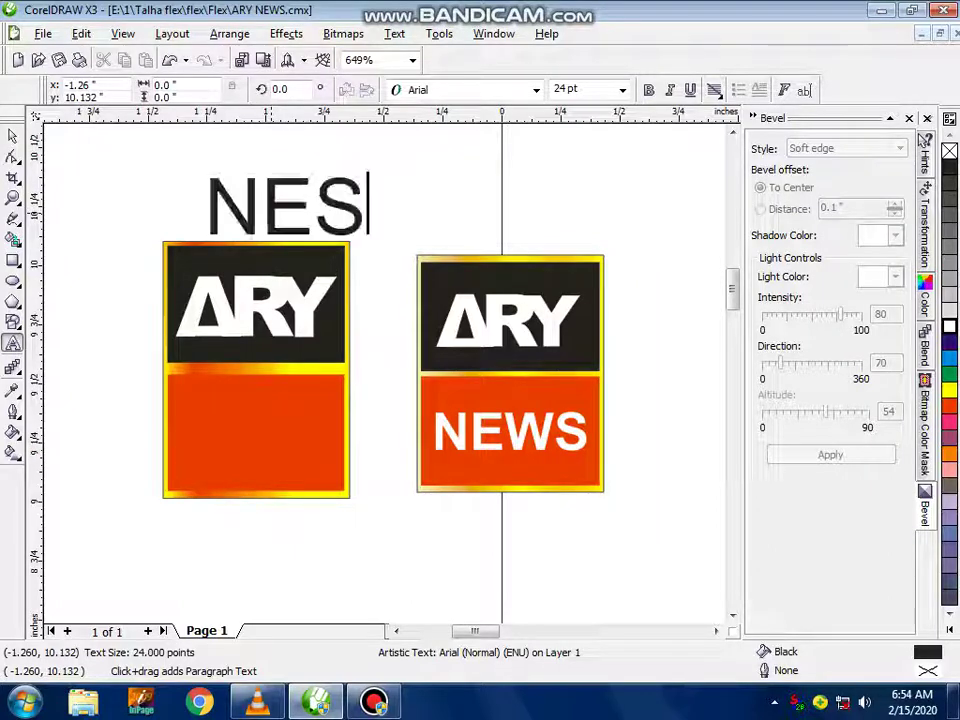
key("BackSpace")
type("WS")
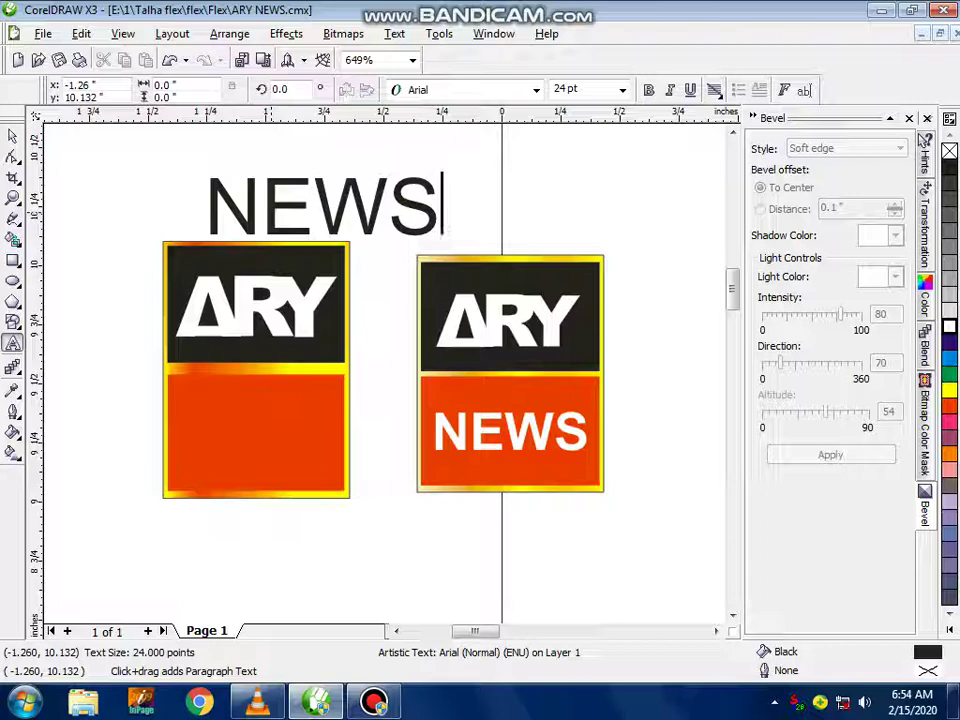
key("ctrl+space")
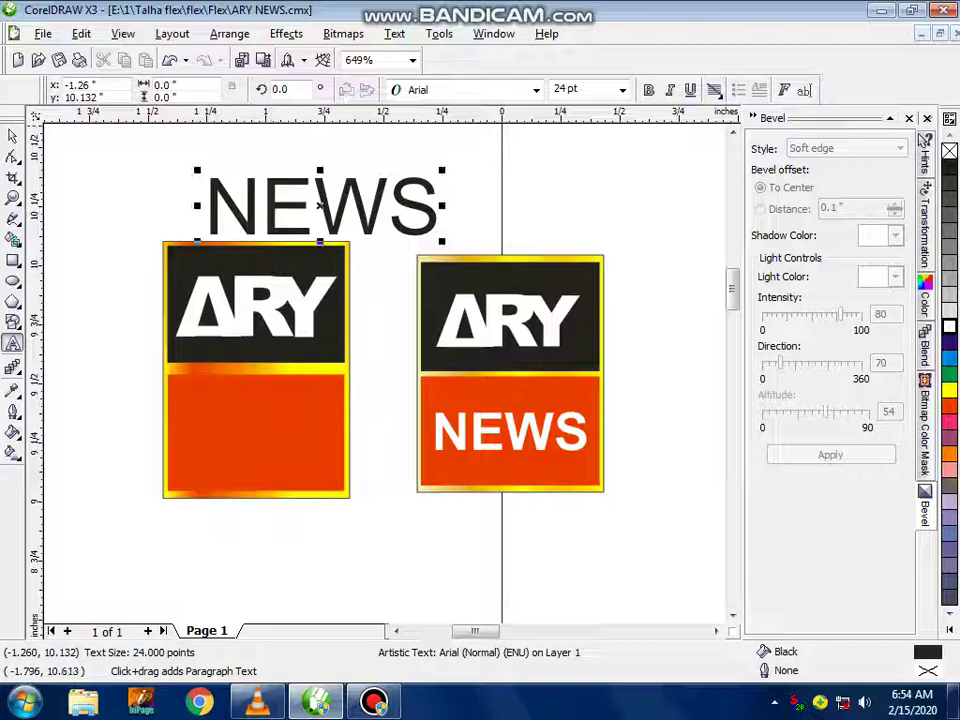
left_click(13, 136)
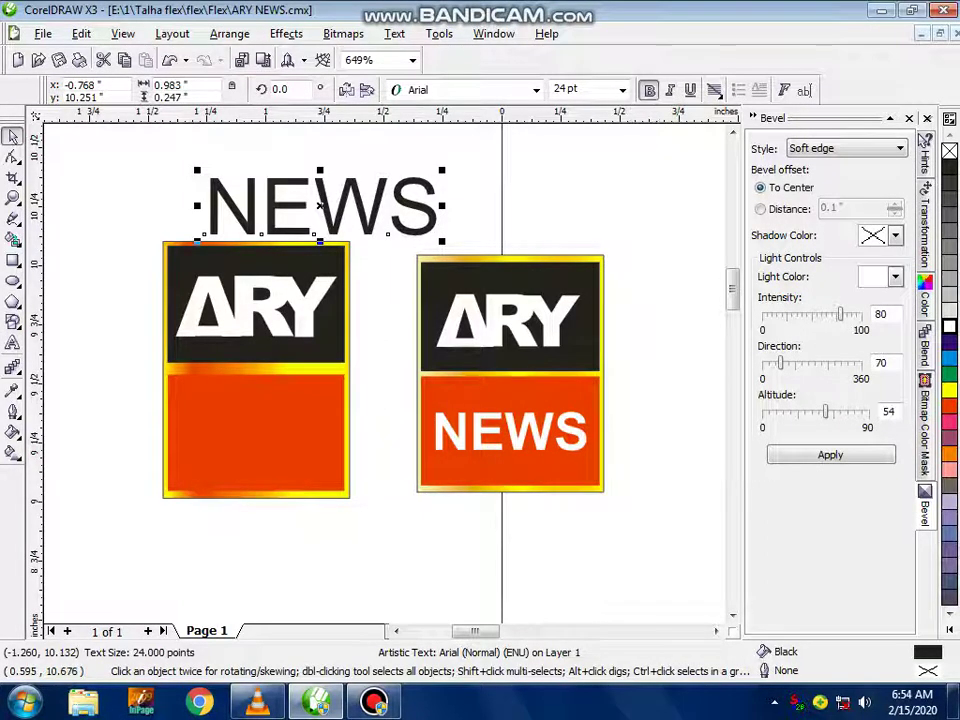
key("ctrl+b")
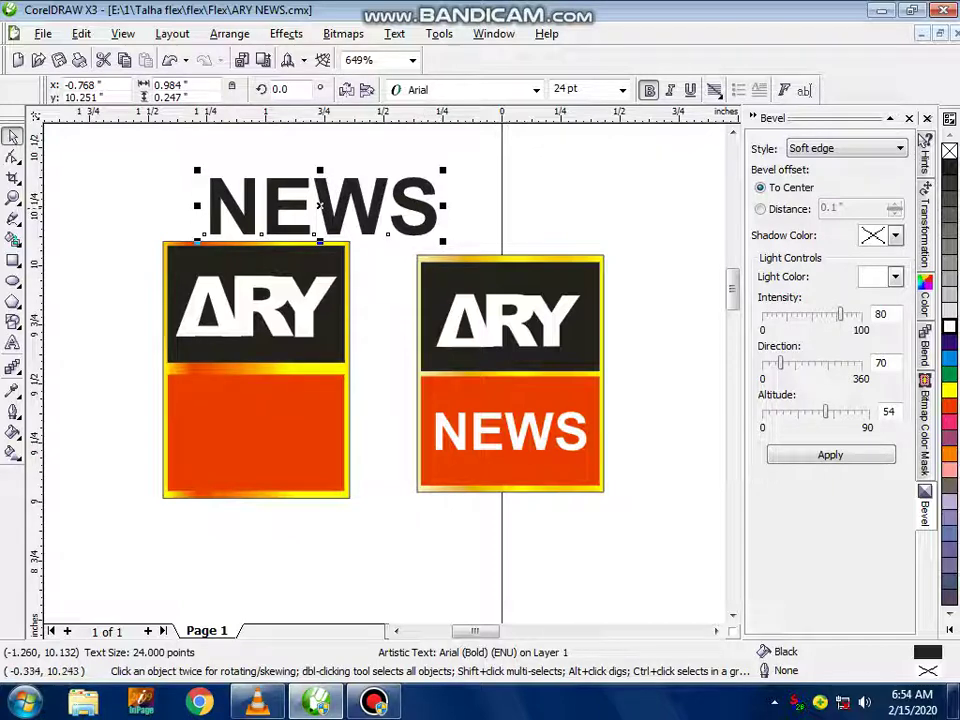
key("ctrl+b")
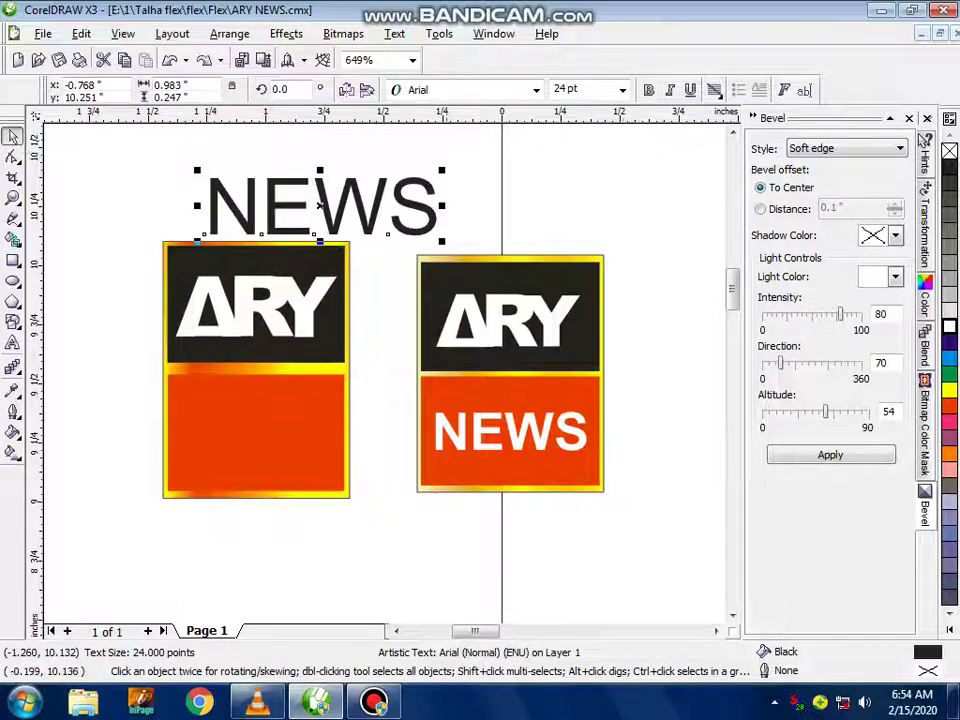
Move the NEWS text onto the new red panel, shrink it to about 17.25 pt to fit the width, and fill it white
left_click_drag(419, 206, 344, 453)
left_click_drag(133, 457, 162, 452)
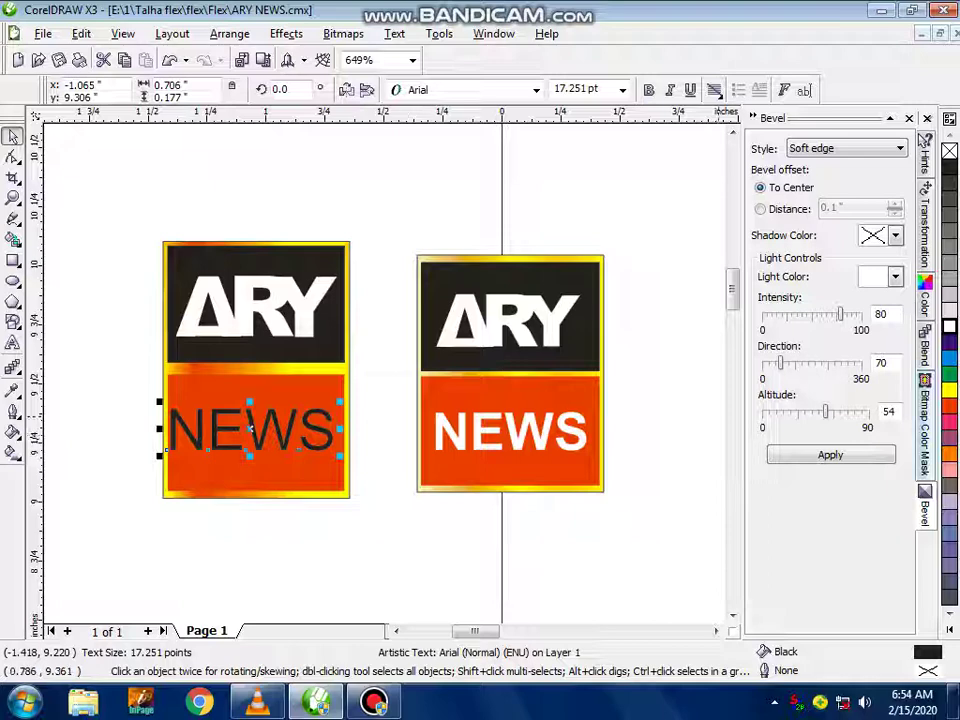
left_click(949, 327)
Nudge the NEWS text sideways to centre it on the red panel and make it bold
left_click_drag(382, 390, 99, 445)
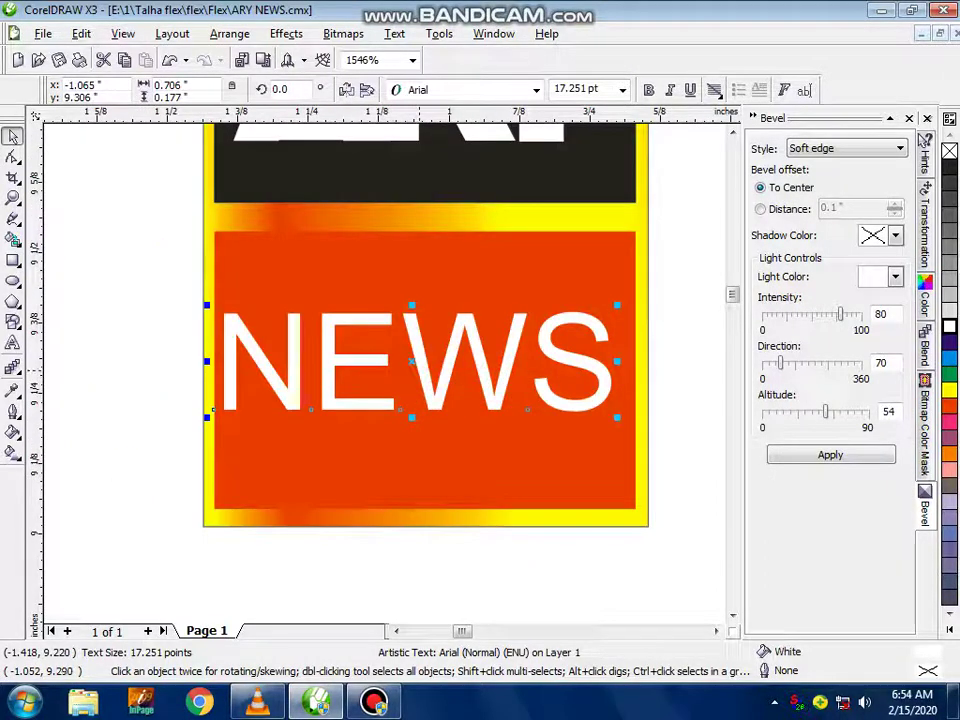
left_click_drag(411, 362, 417, 362)
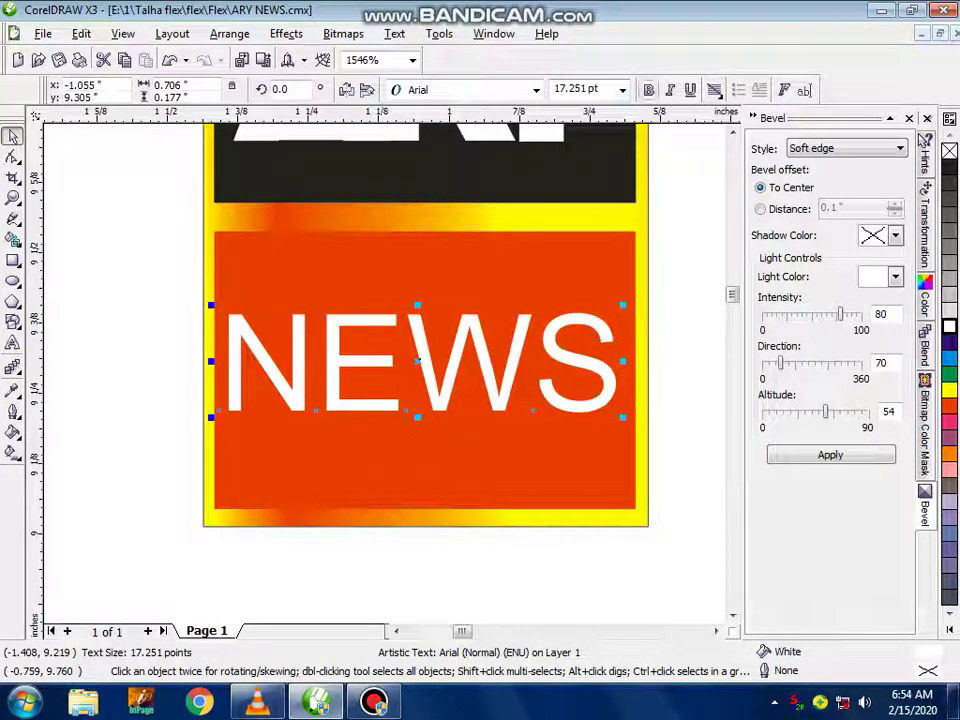
key("ctrl+b")
key("F3")
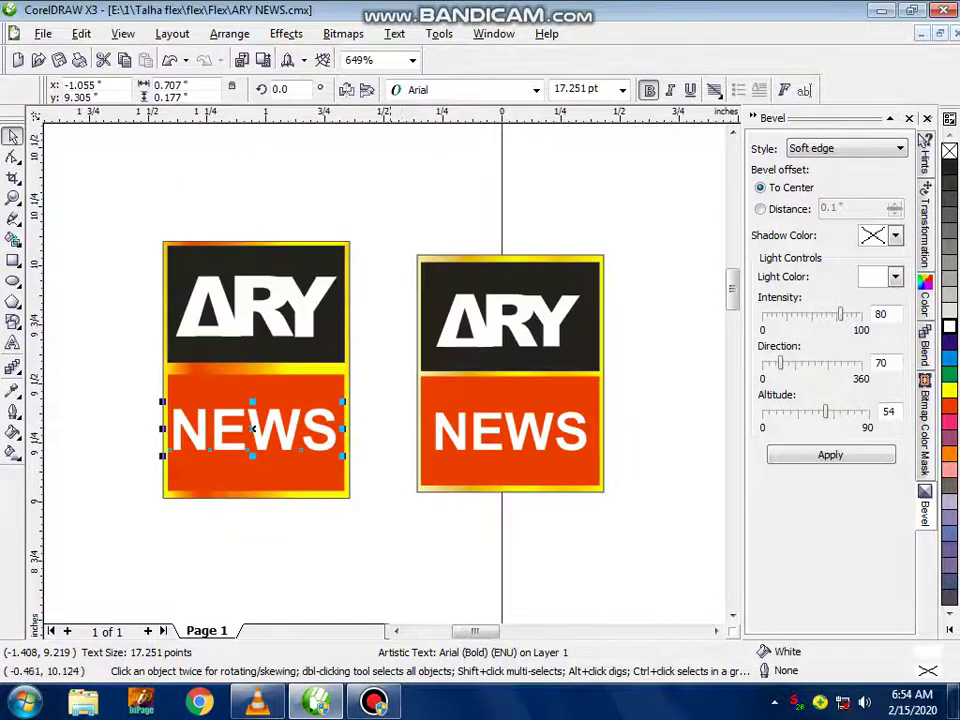
key("Escape")
left_click_drag(280, 378, 146, 508)
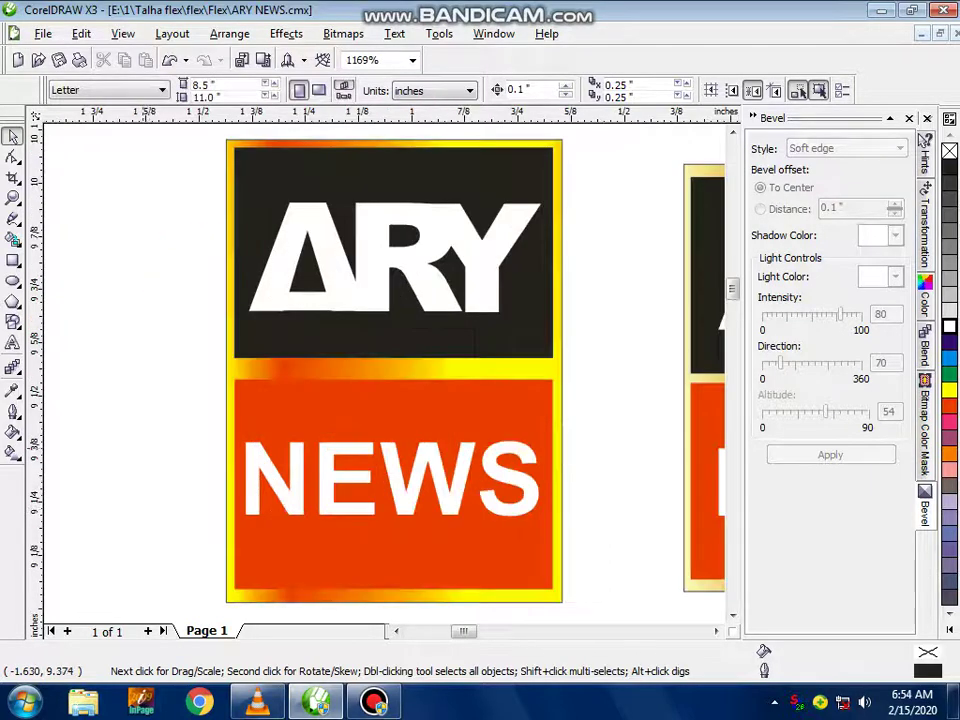